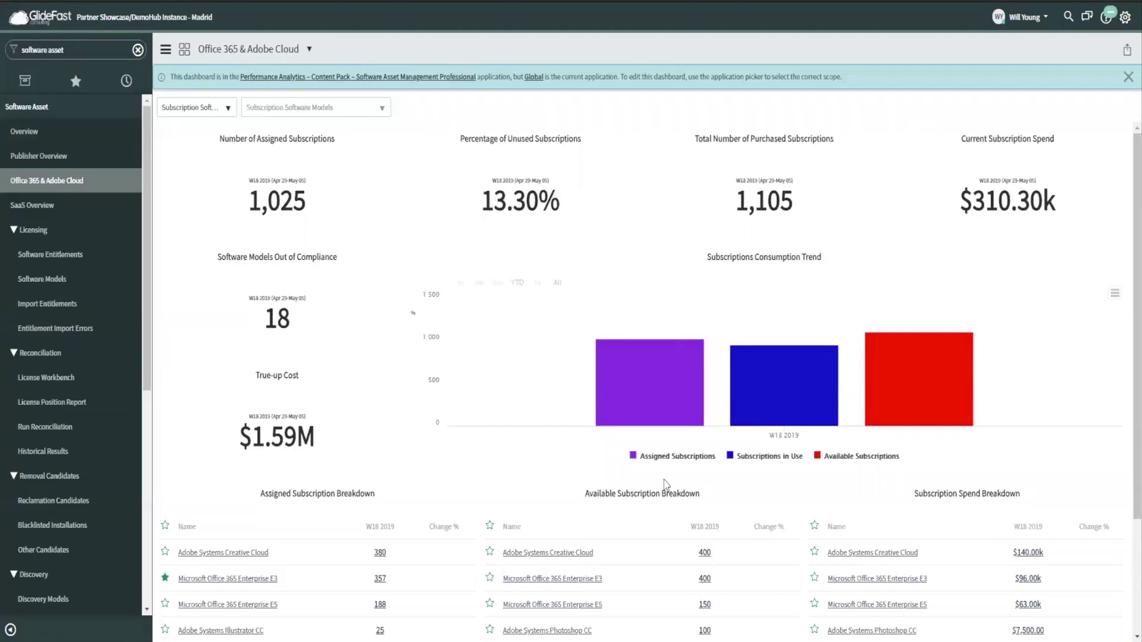
# - Review the dashboard's 18 non-compliant models and $1.59M true-up cost, then go to Software Entitlements
pyautogui.scroll(-1, 737, 523)
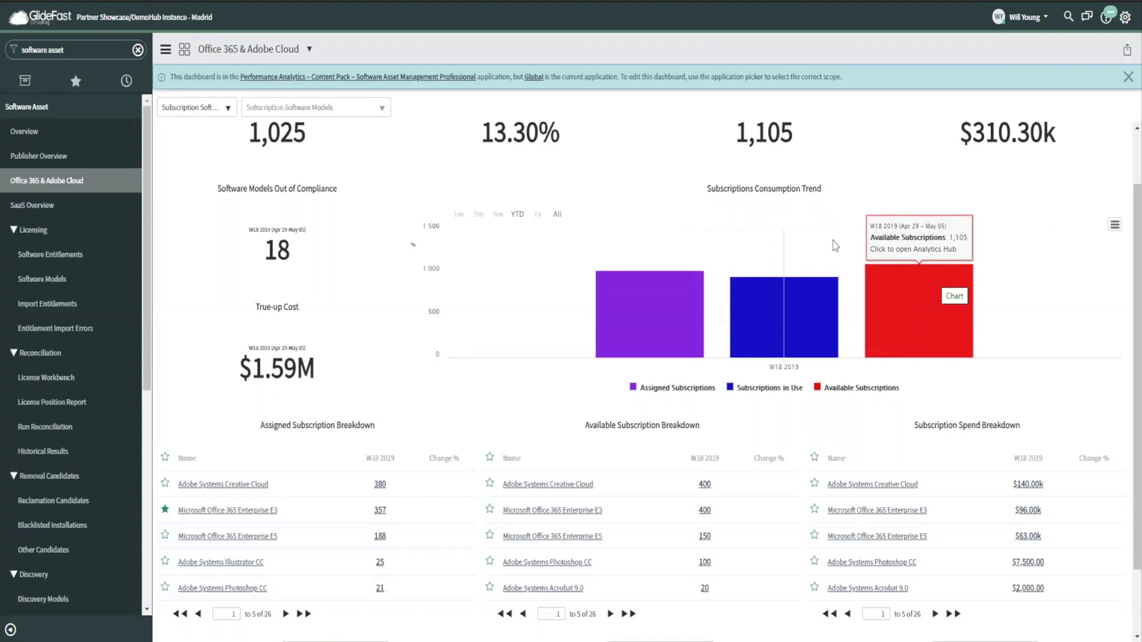
pyautogui.click(55, 257)
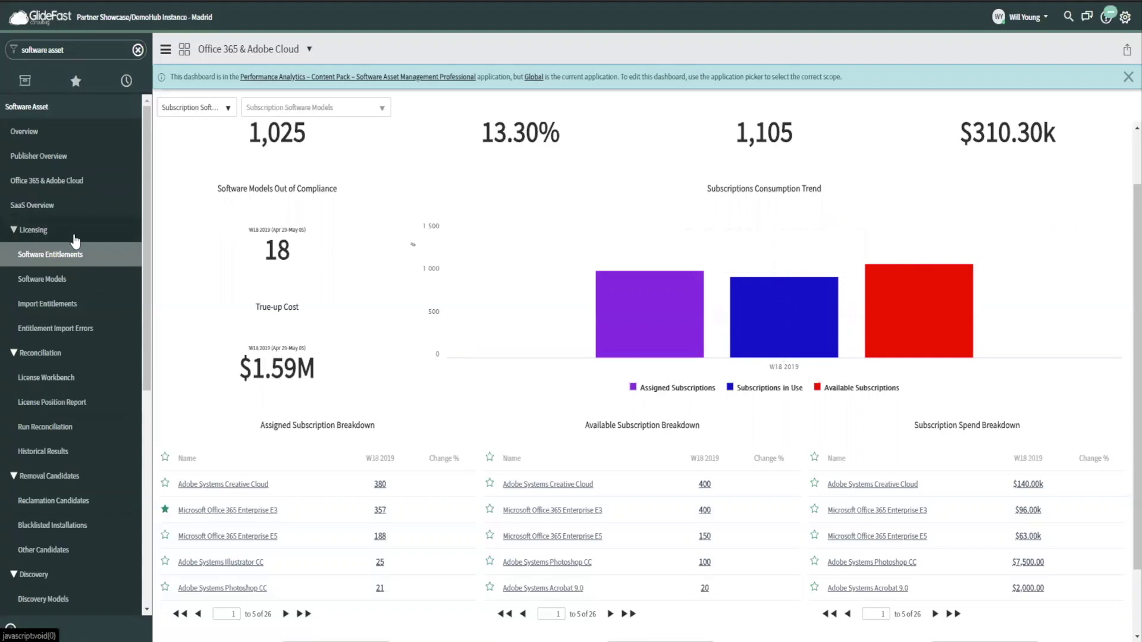
# - Open the Software Entitlements list and start a new entitlement record
pyautogui.click(55, 262)
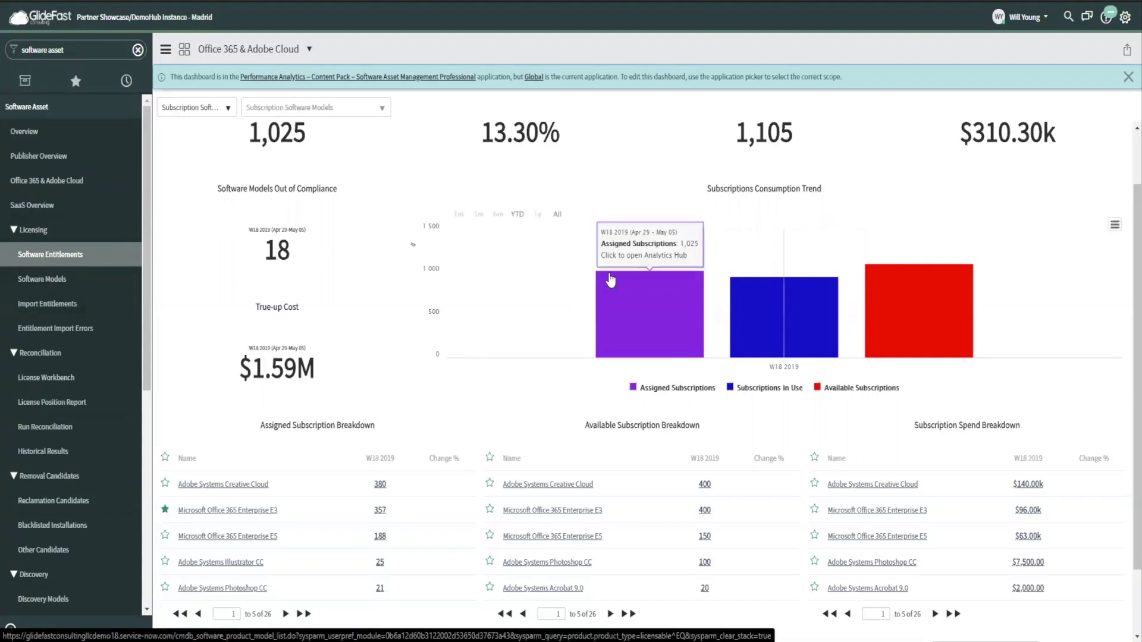
pyautogui.click(30, 257)
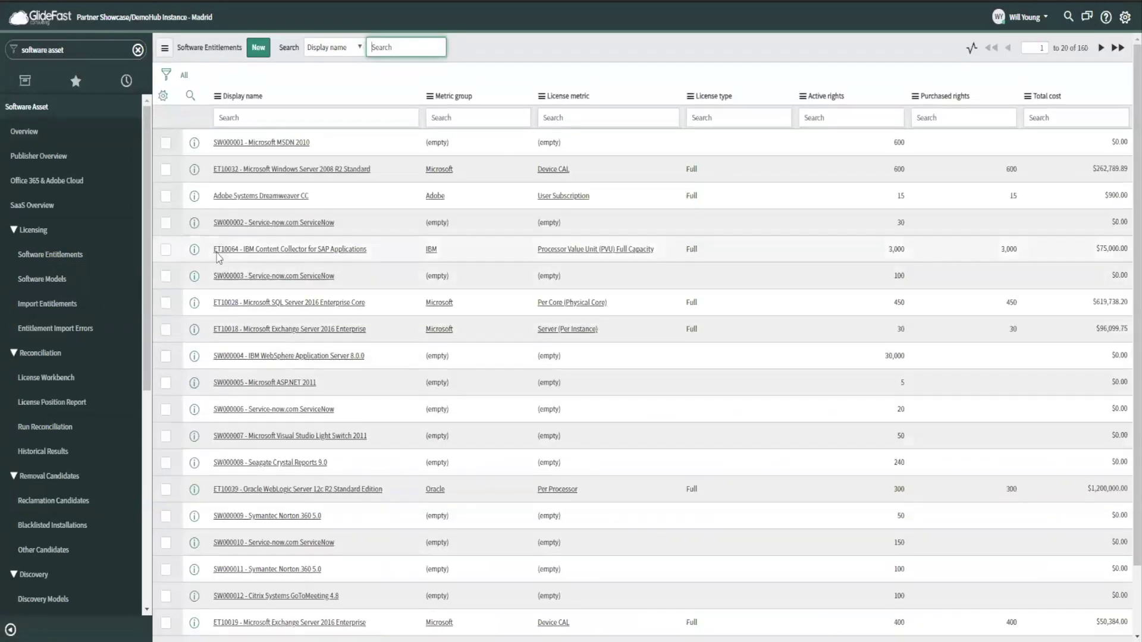
pyautogui.click(427, 225)
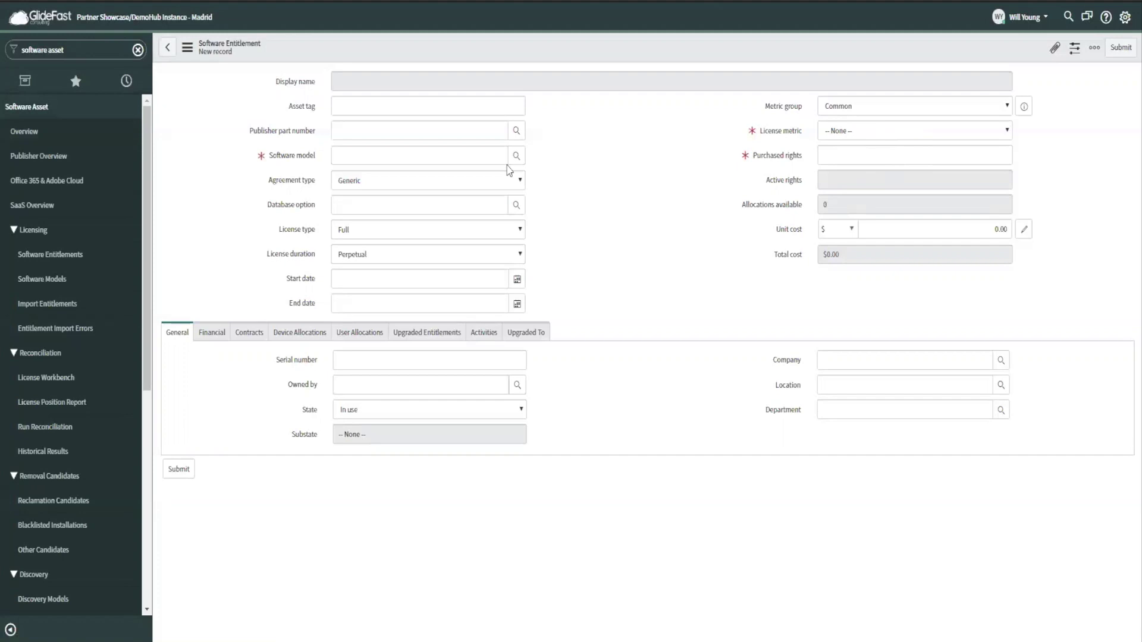
# - Select Microsoft Access 2010 as the software model and review the license metric options
pyautogui.click(443, 156)
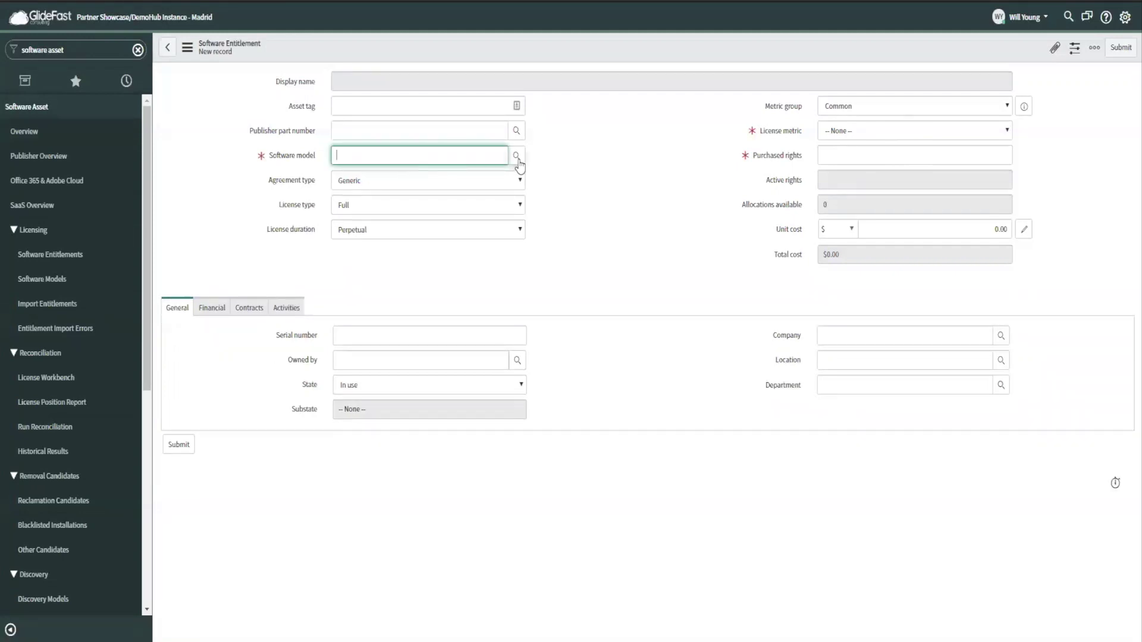
pyautogui.click(516, 156)
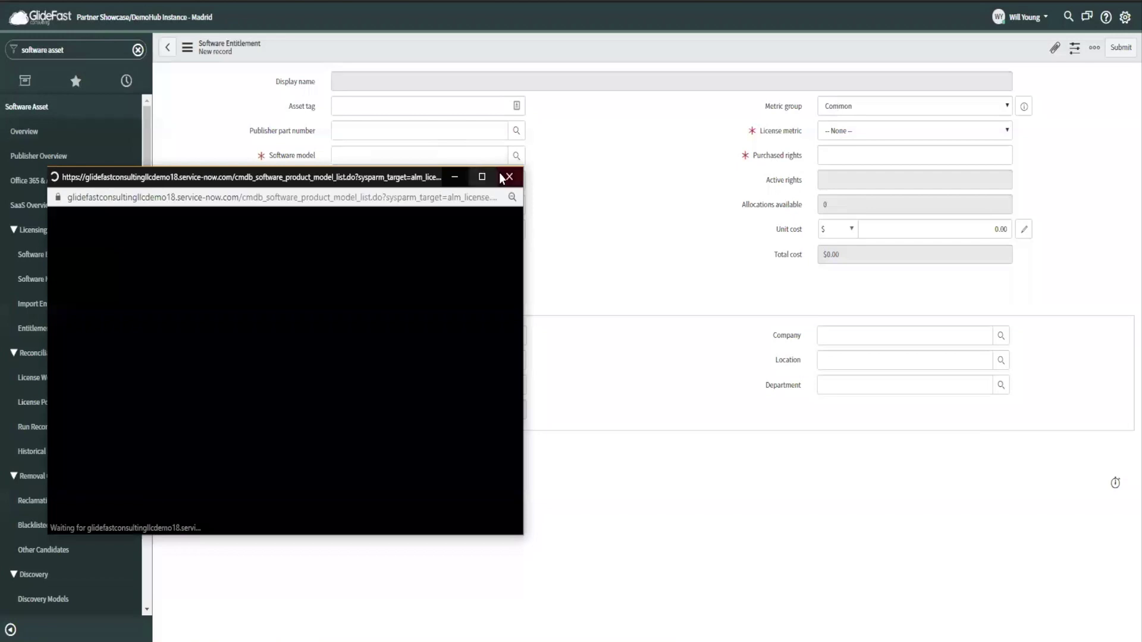
pyautogui.click(123, 313)
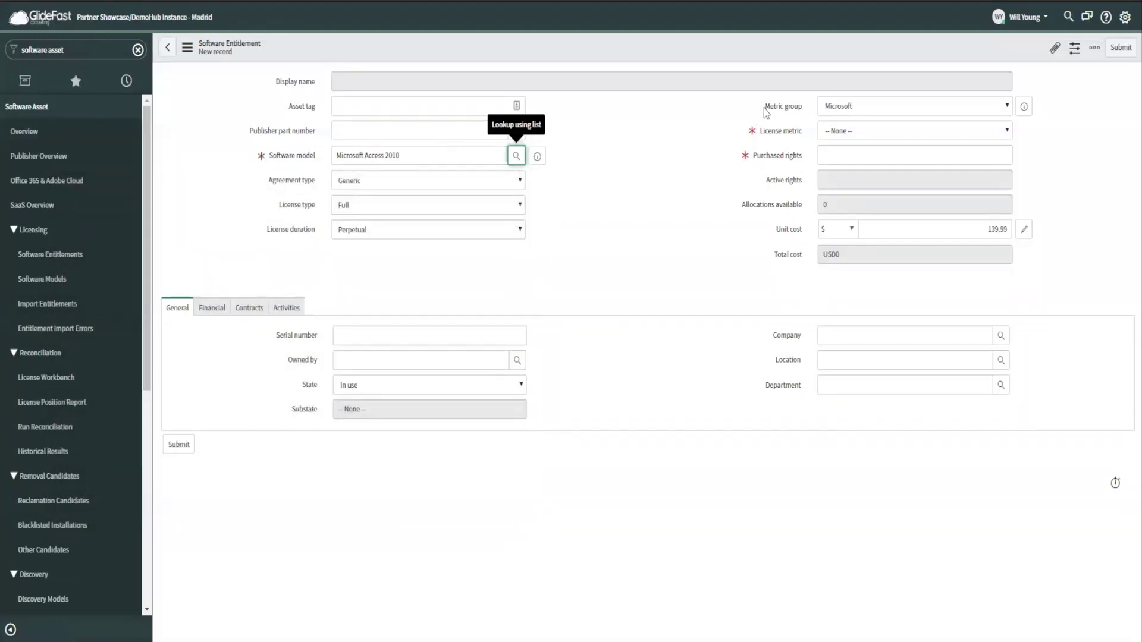
pyautogui.moveTo(764, 107); pyautogui.dragTo(806, 113)
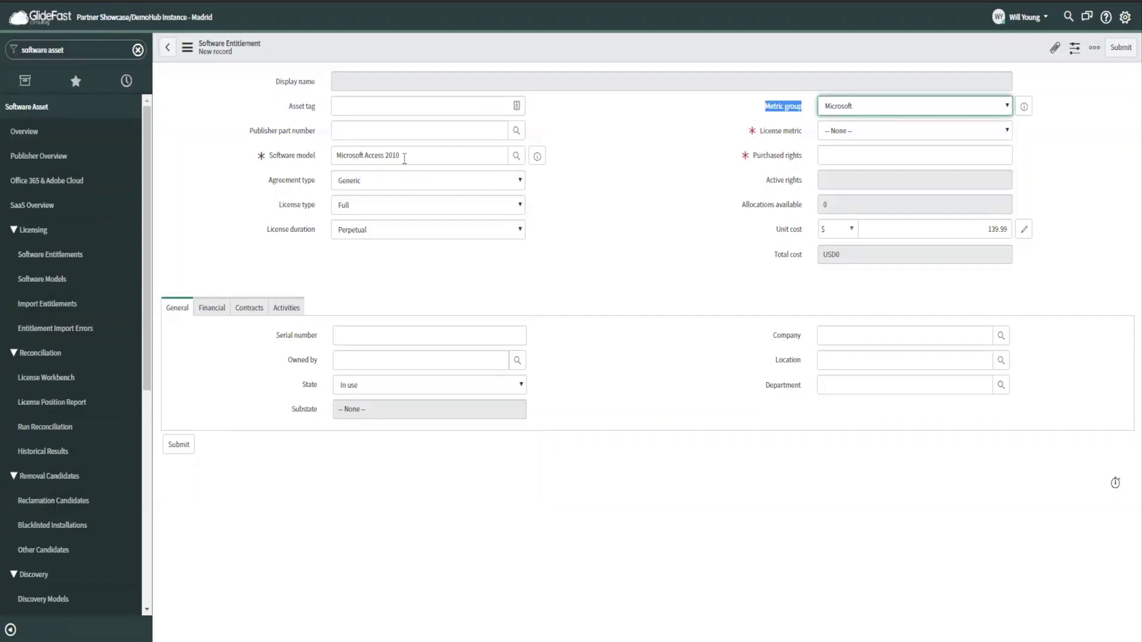
pyautogui.click(862, 134)
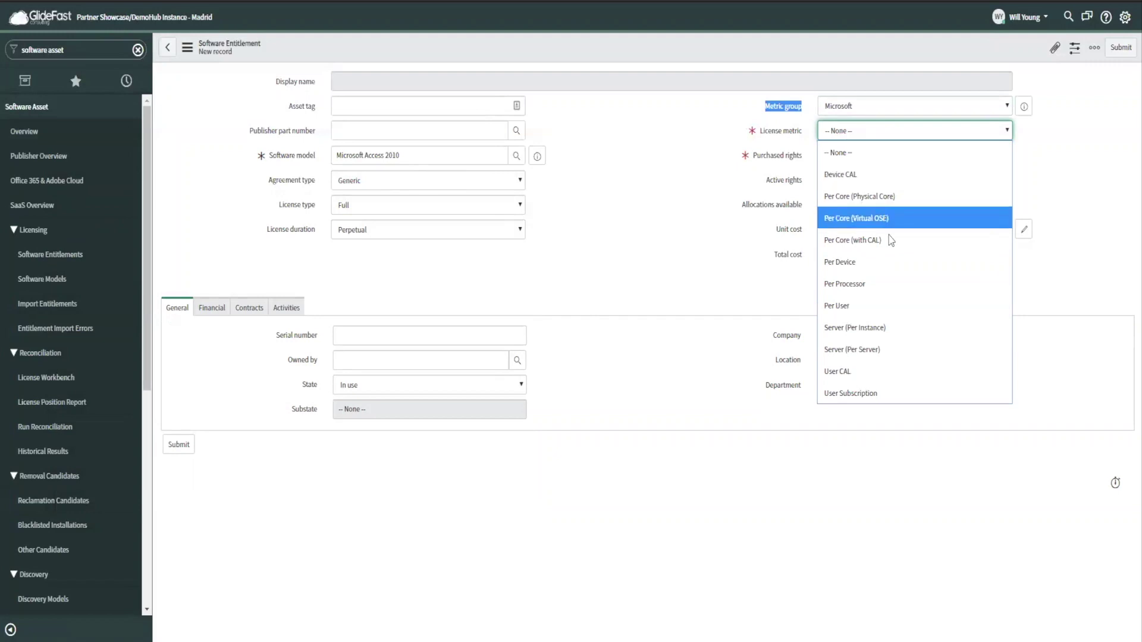
pyautogui.click(857, 109)
# - Set the metric group to Microsoft and the license metric to Per User
pyautogui.click(857, 108)
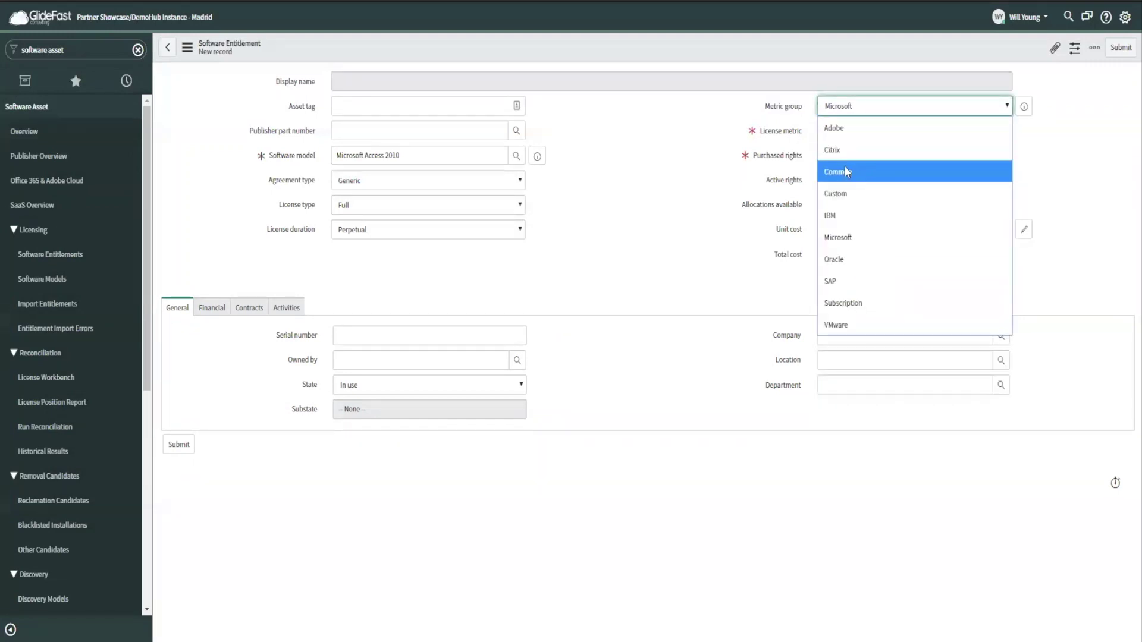
pyautogui.click(847, 172)
pyautogui.click(851, 133)
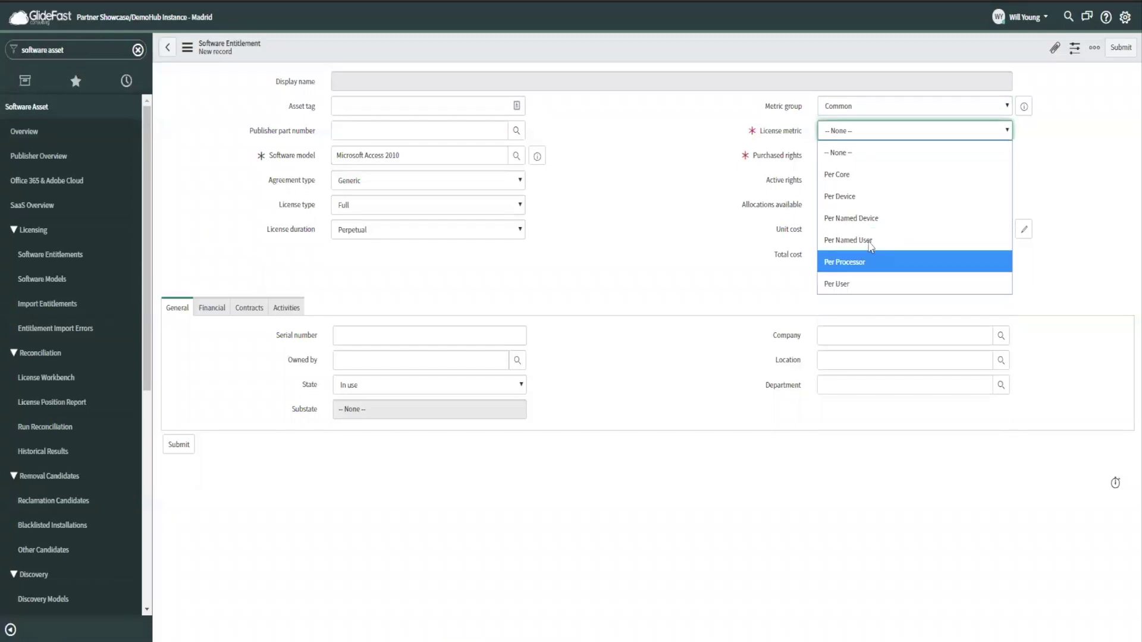
pyautogui.click(861, 105)
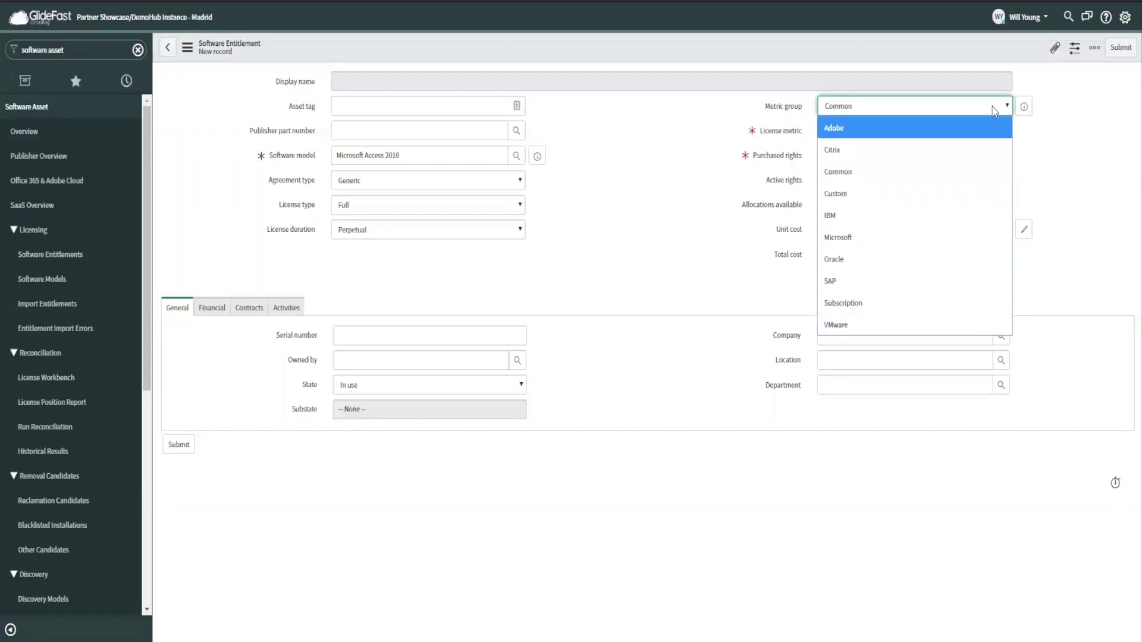
pyautogui.click(856, 238)
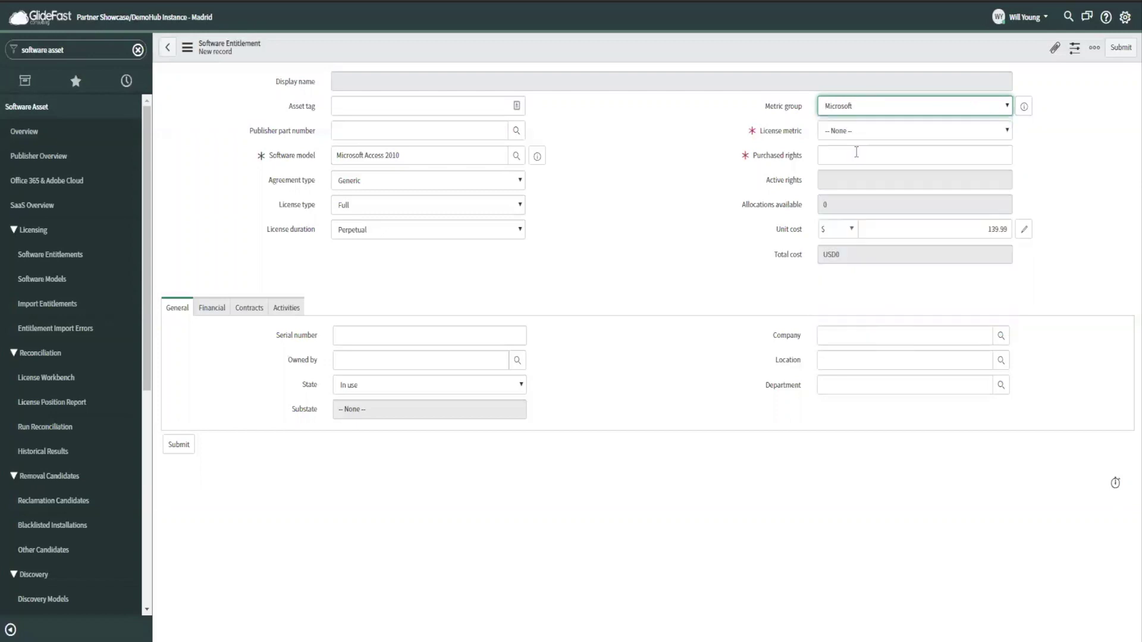
pyautogui.click(855, 132)
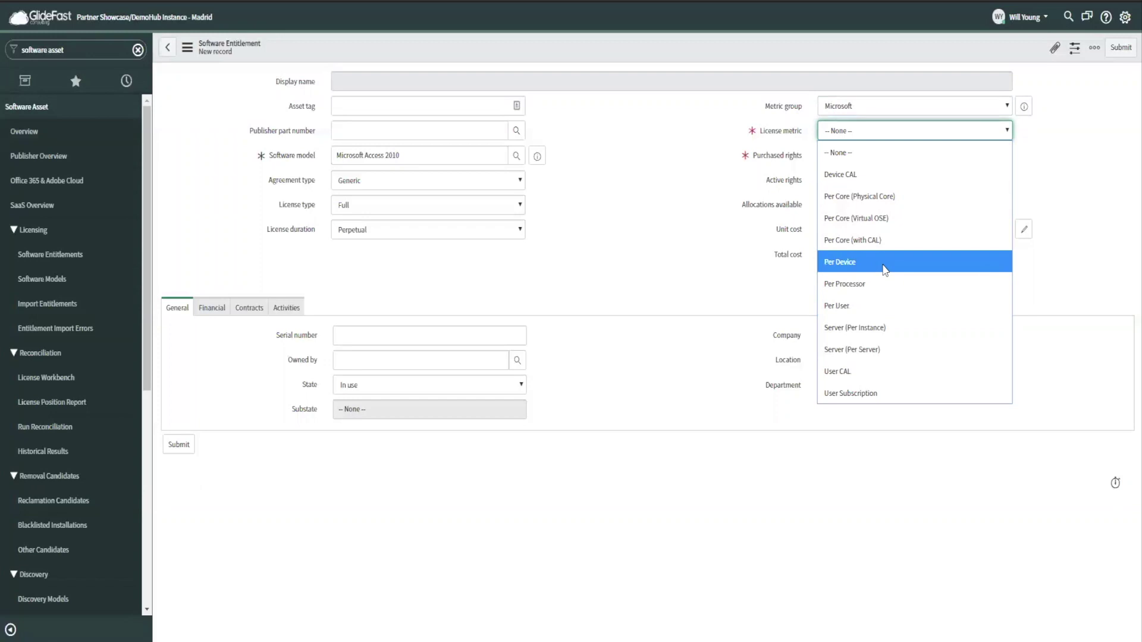
pyautogui.click(845, 306)
# - Enter 1 purchased right and save the entitlement
pyautogui.click(875, 153)
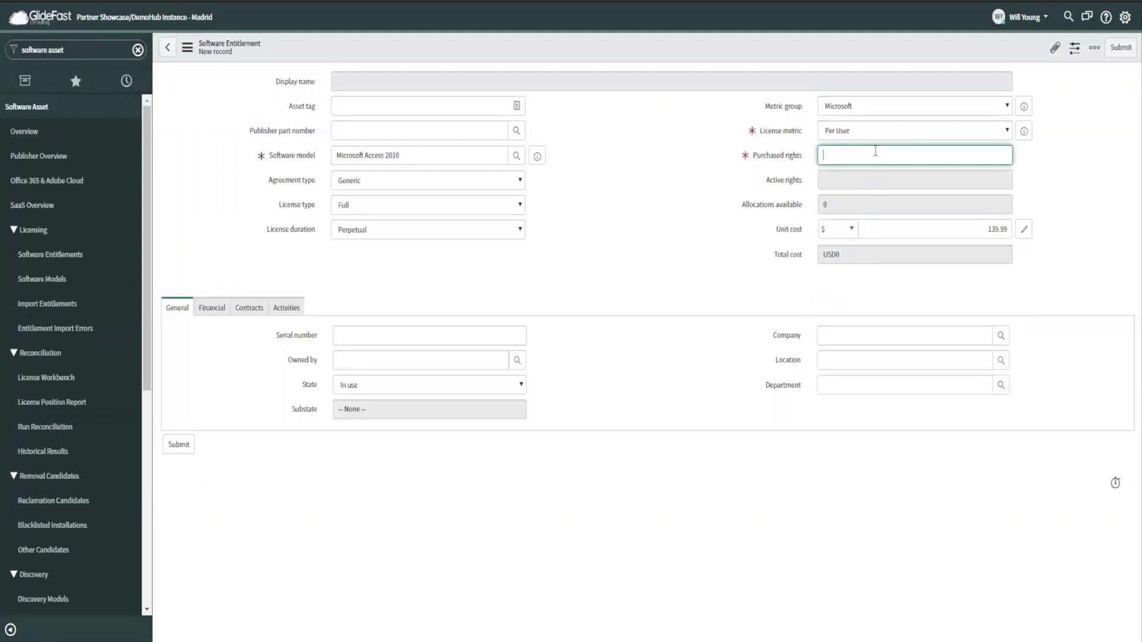
pyautogui.write('1')
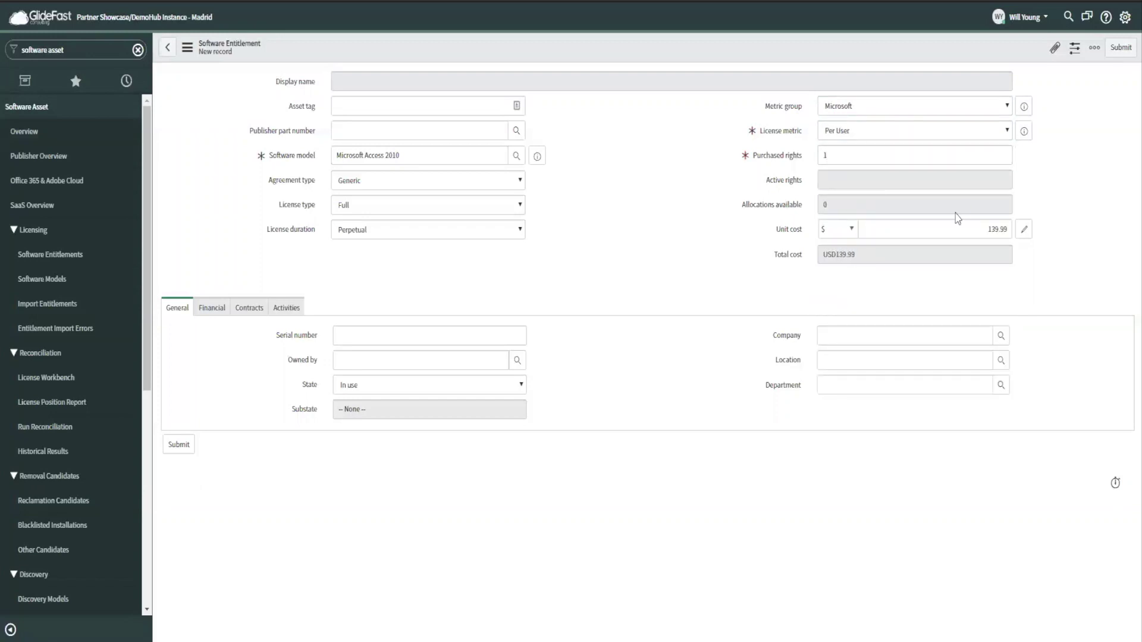
pyautogui.click(959, 229)
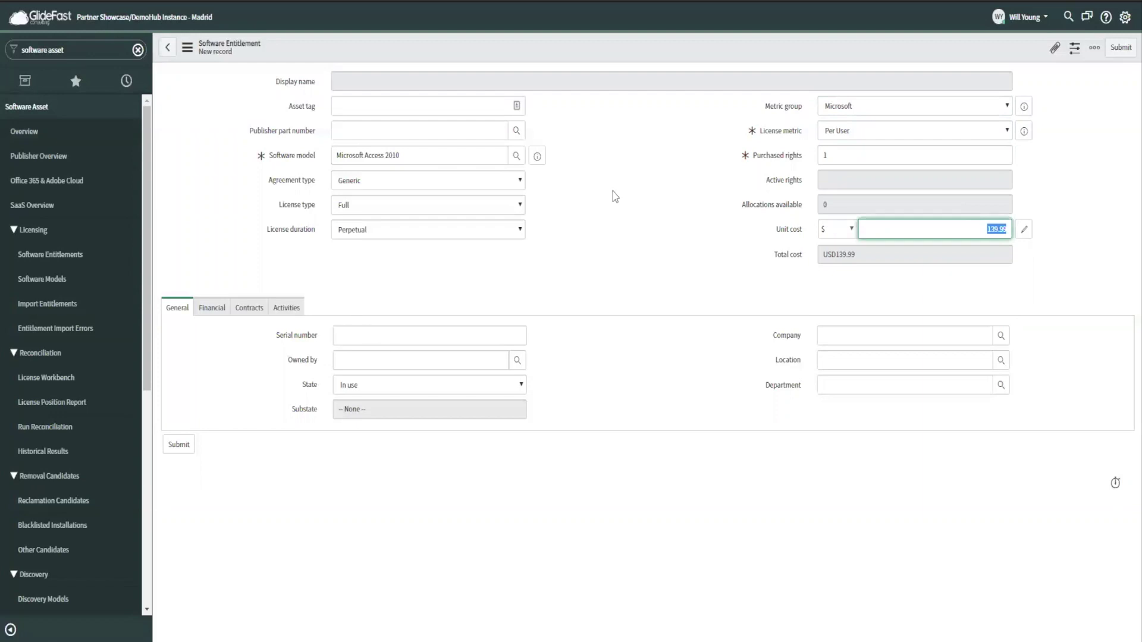
pyautogui.rightClick(676, 57)
pyautogui.click(693, 100)
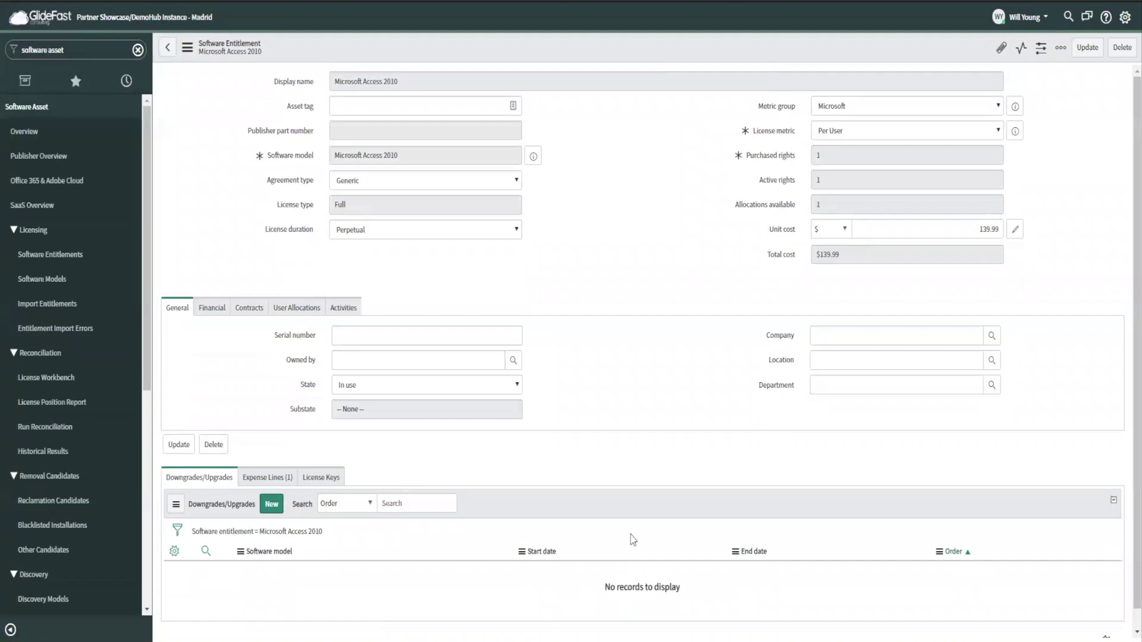
# - Review the $139.99 expense line and each form section, ending on General details showing State In use
pyautogui.click(266, 477)
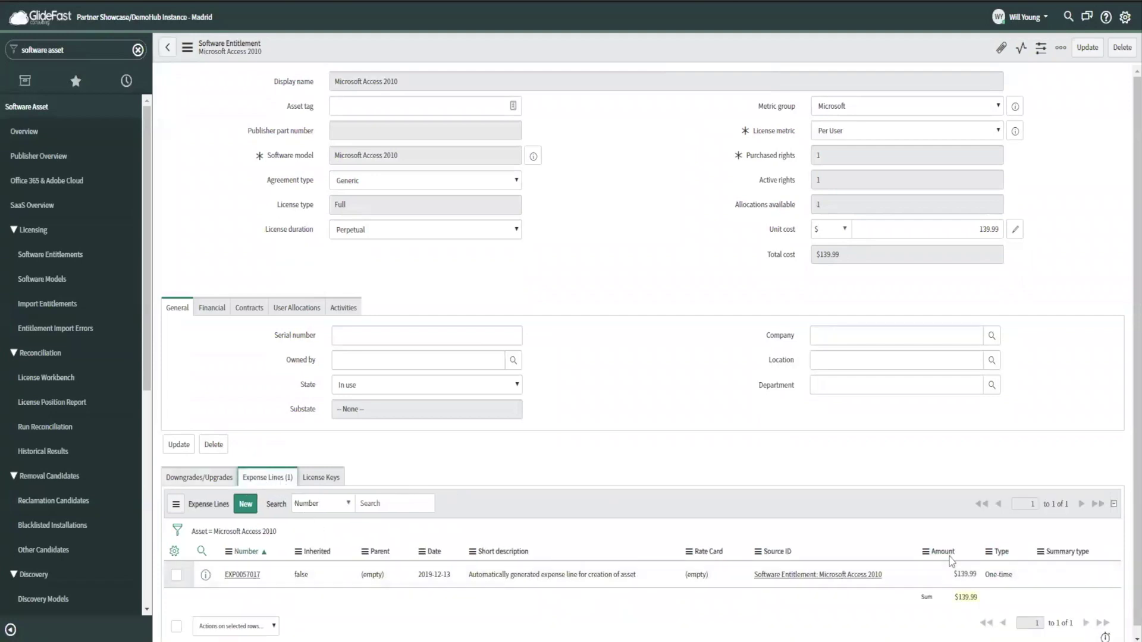
pyautogui.moveTo(956, 573); pyautogui.dragTo(976, 576)
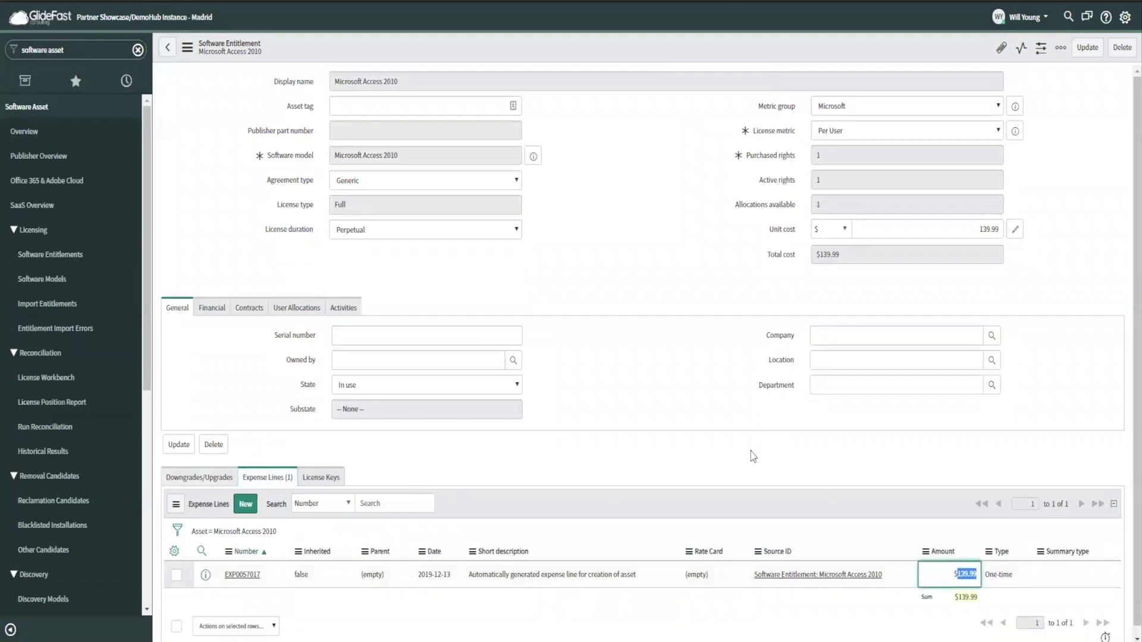
pyautogui.click(208, 307)
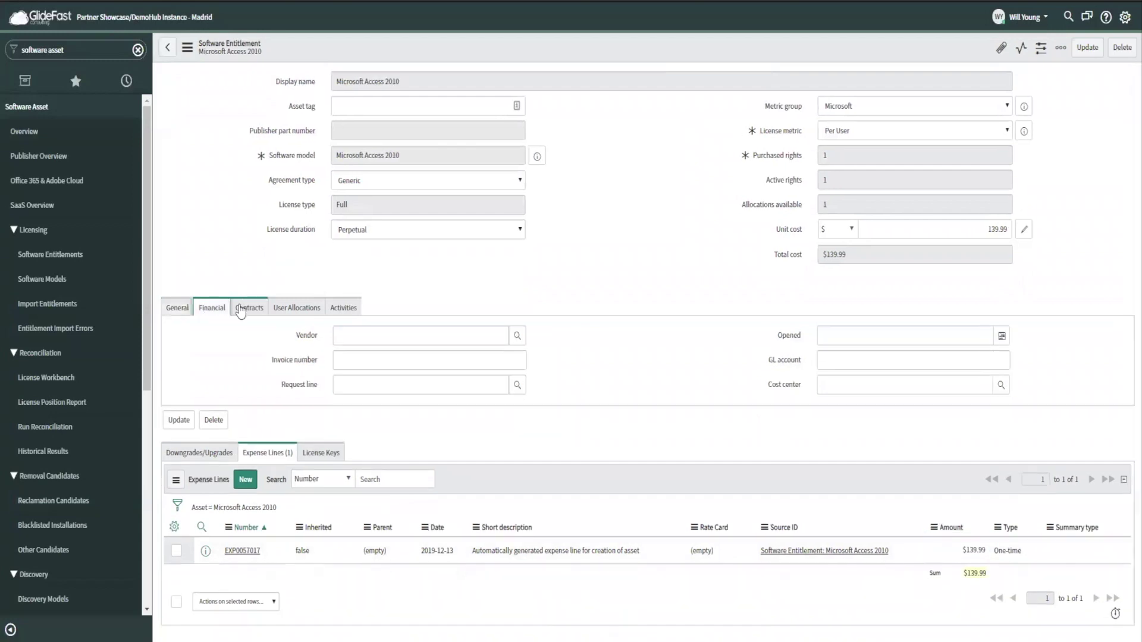
pyautogui.click(247, 308)
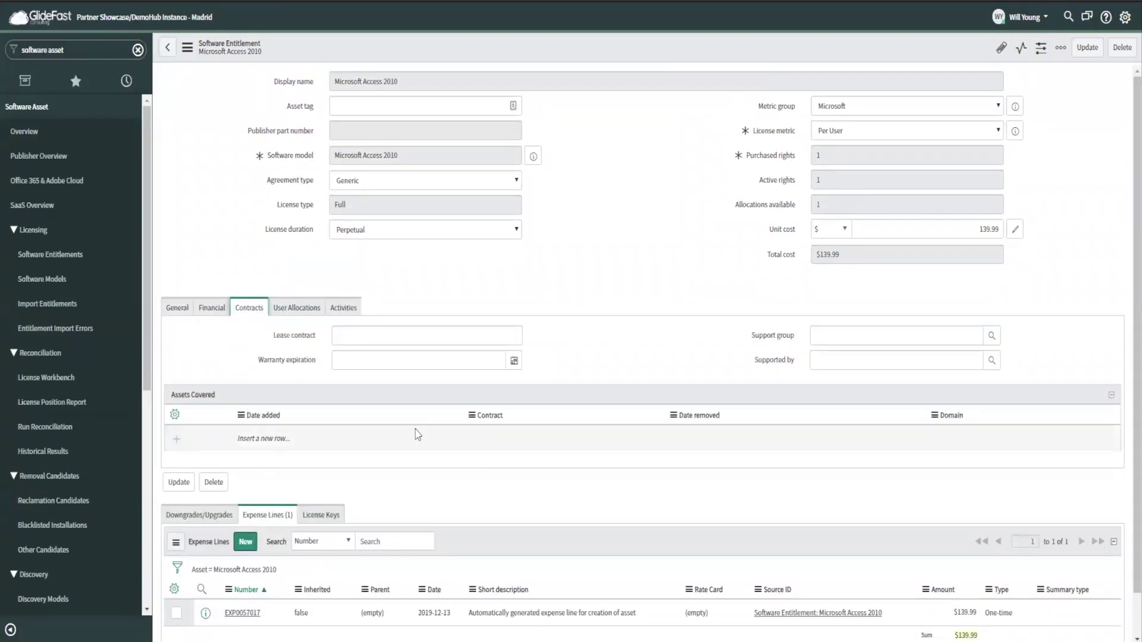
pyautogui.click(294, 308)
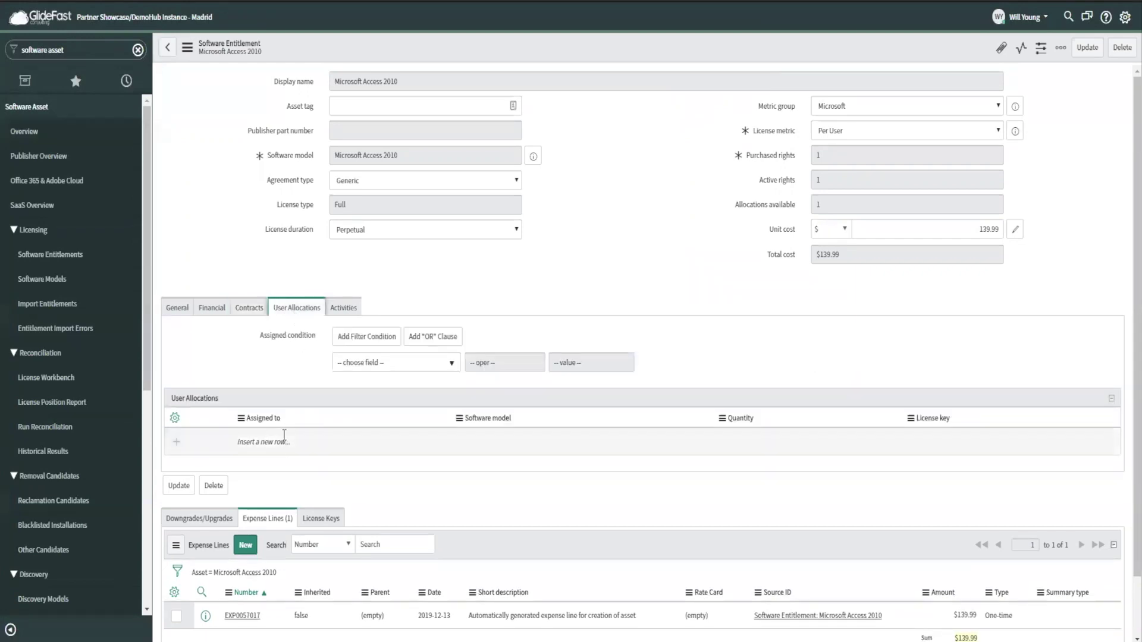
pyautogui.click(346, 307)
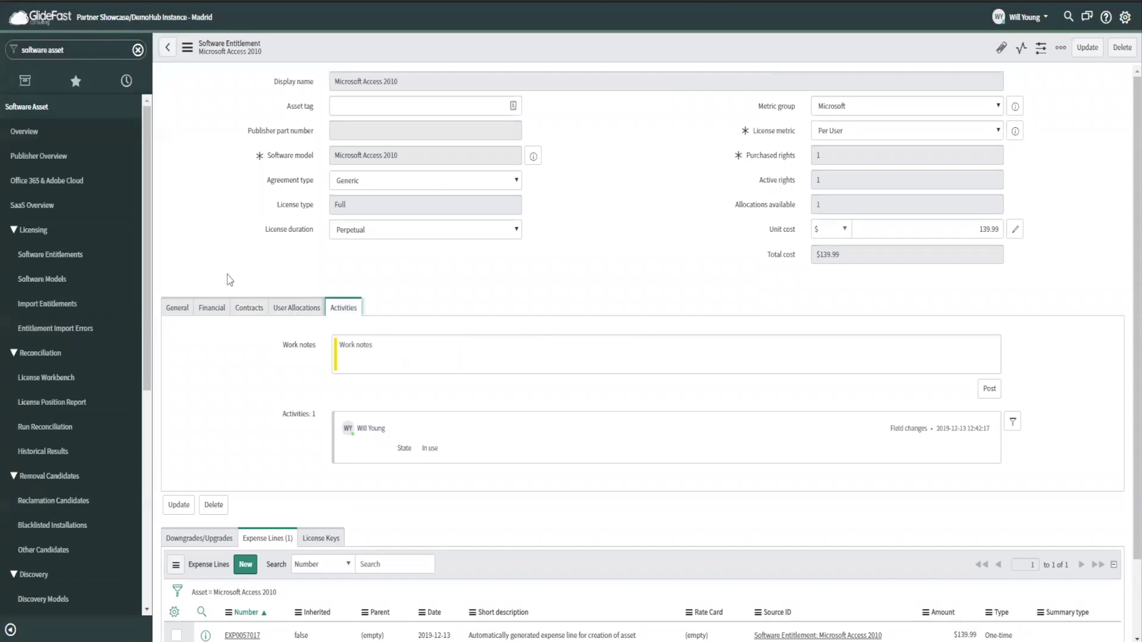
pyautogui.click(186, 309)
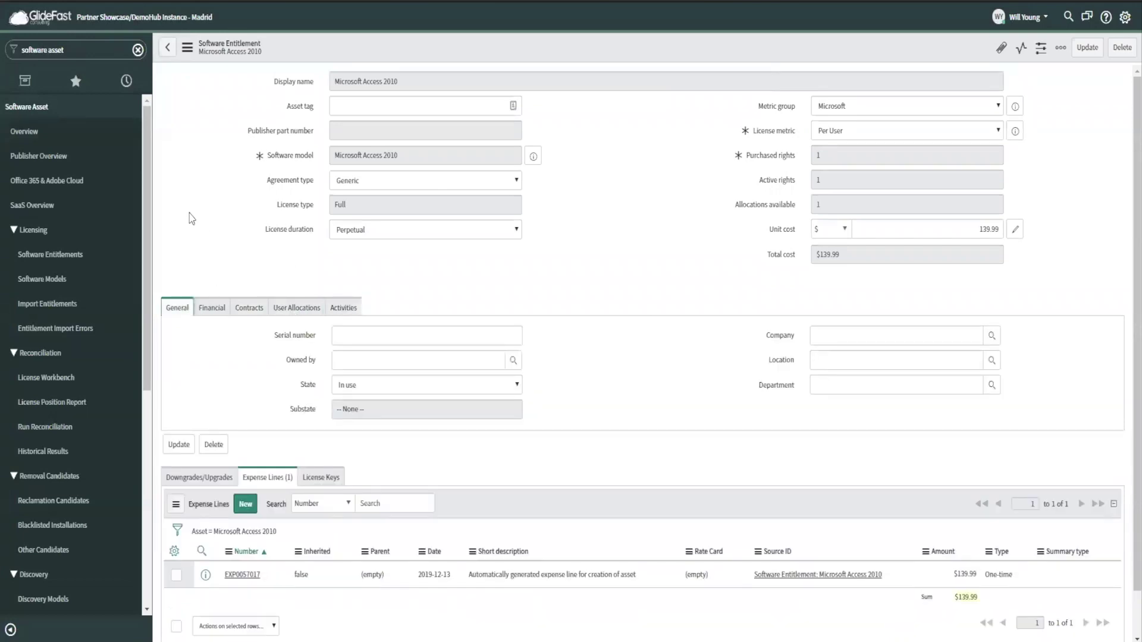
pyautogui.scroll(-2, 63, 453)
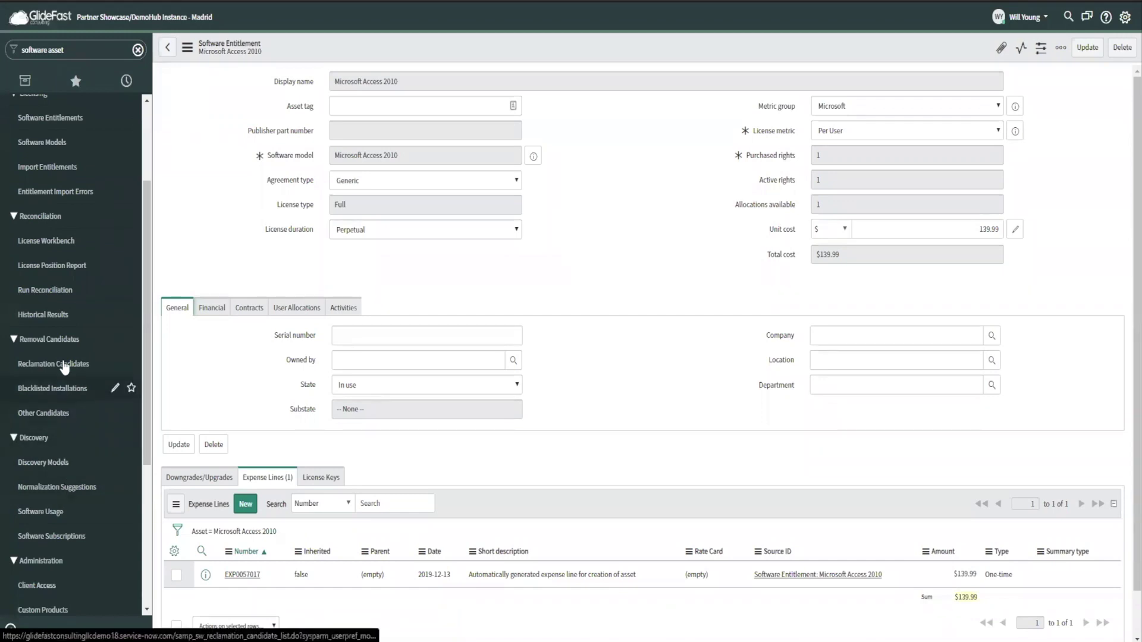
# - Open Run Reconciliation and browse the Publishers list, leaving it at All
pyautogui.click(52, 290)
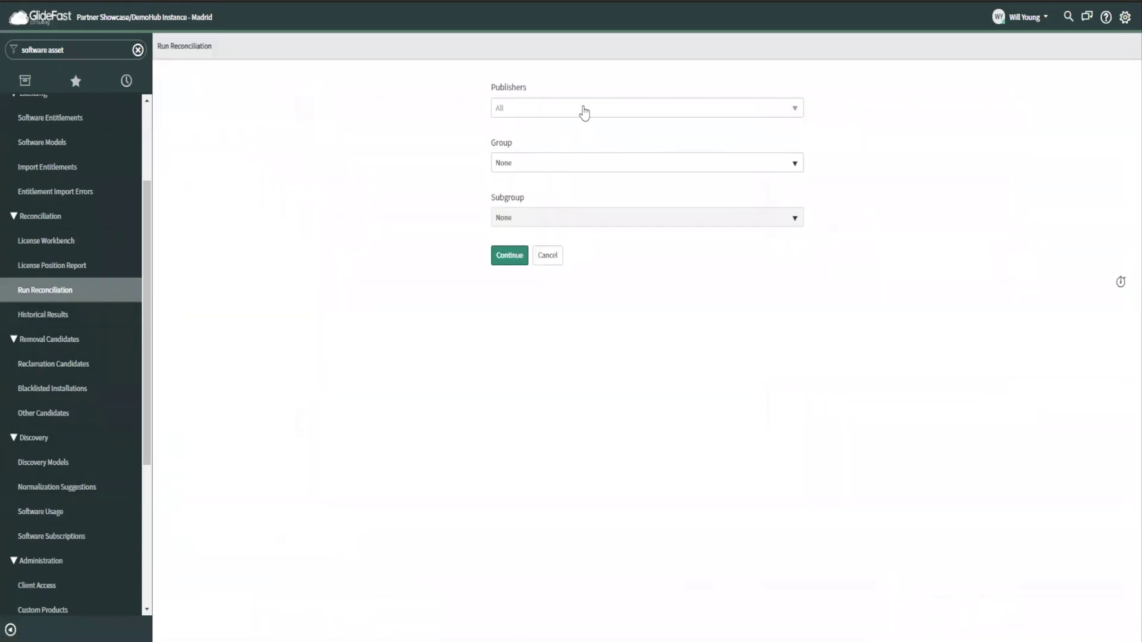
pyautogui.click(584, 108)
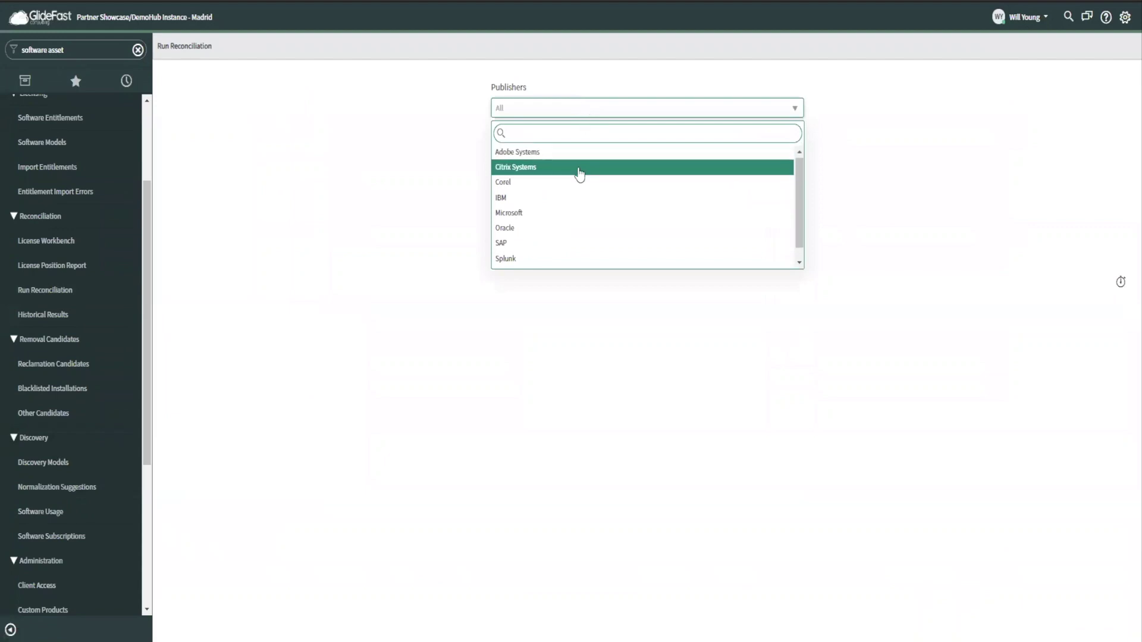
pyautogui.scroll(-1, 568, 170)
pyautogui.scroll(1, 563, 215)
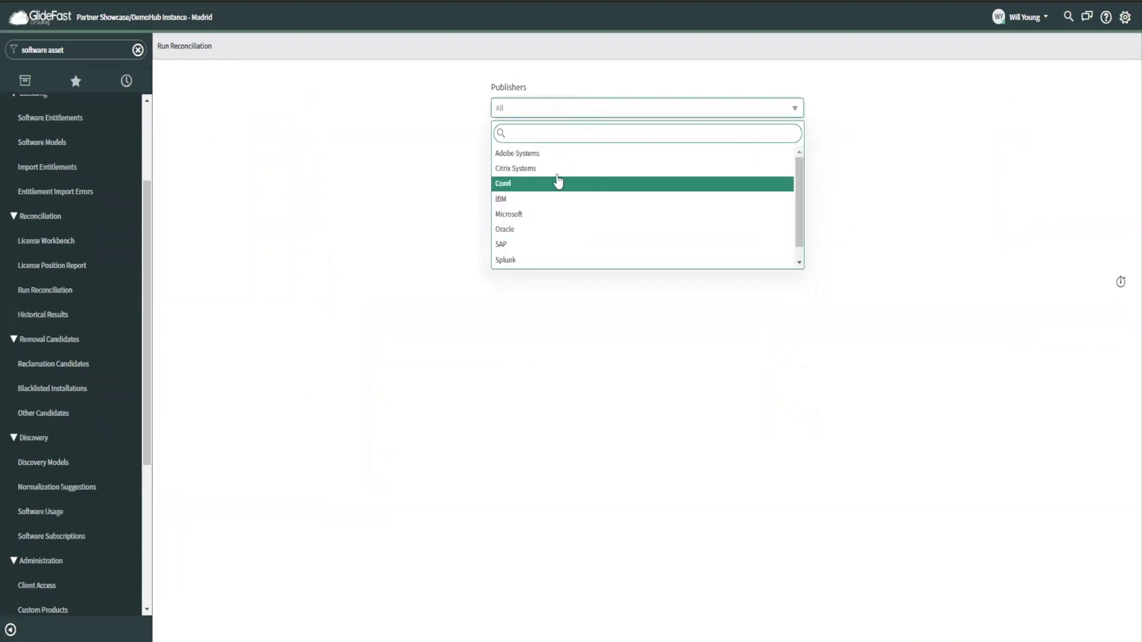
pyautogui.click(462, 150)
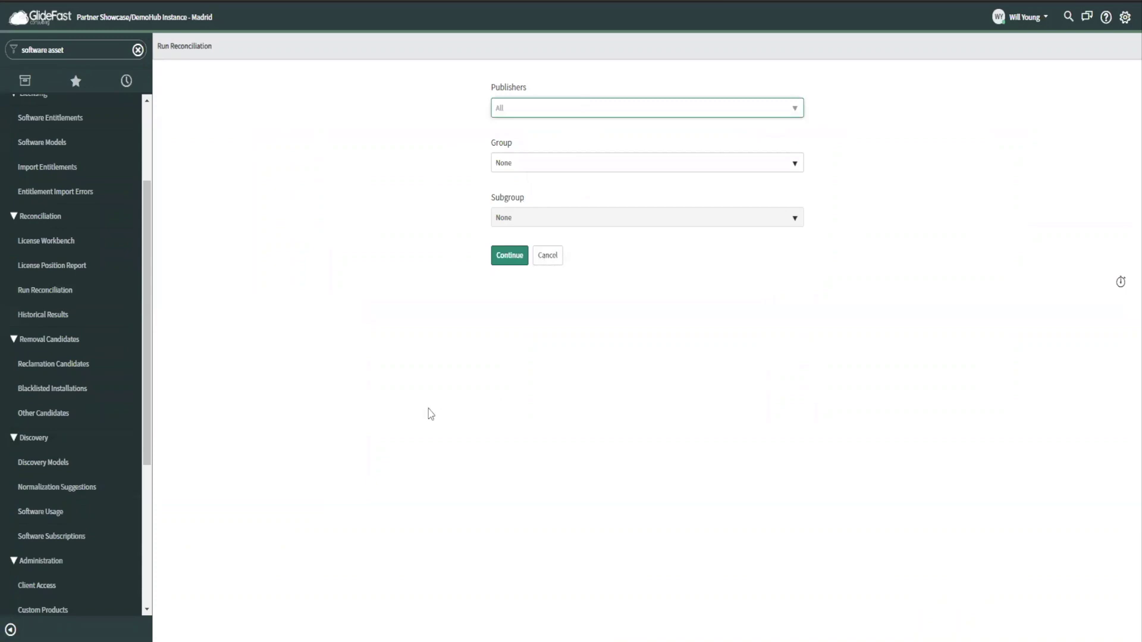
pyautogui.scroll(3, 96, 326)
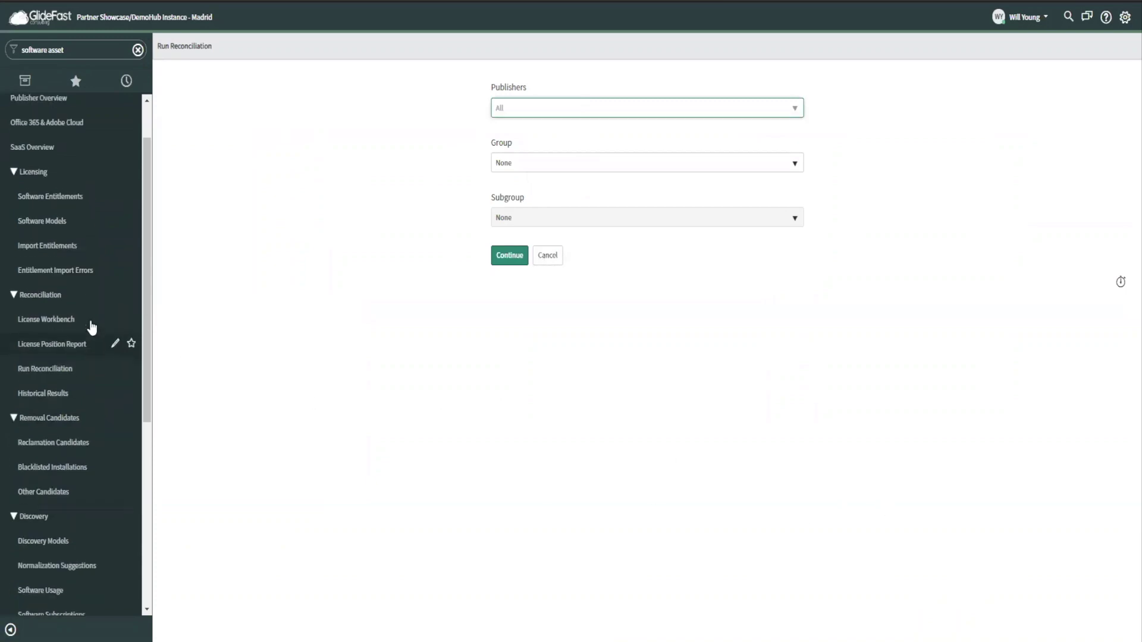
pyautogui.click(41, 143)
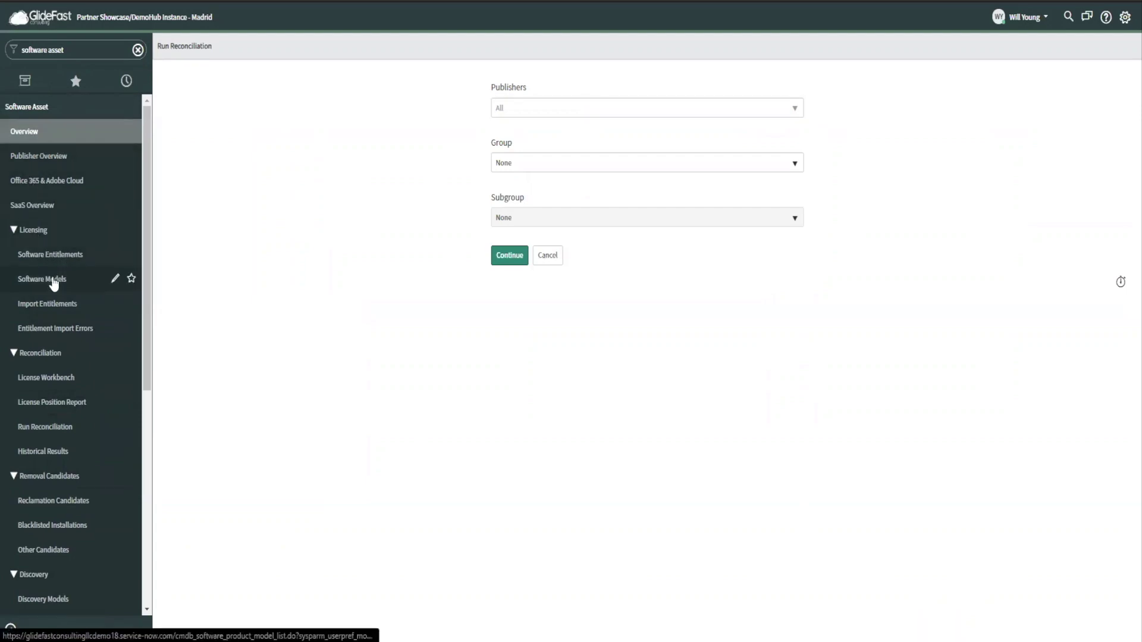
# - Open the License Workbench to see compliance, true-up cost and savings for all 10 publishers
pyautogui.click(53, 378)
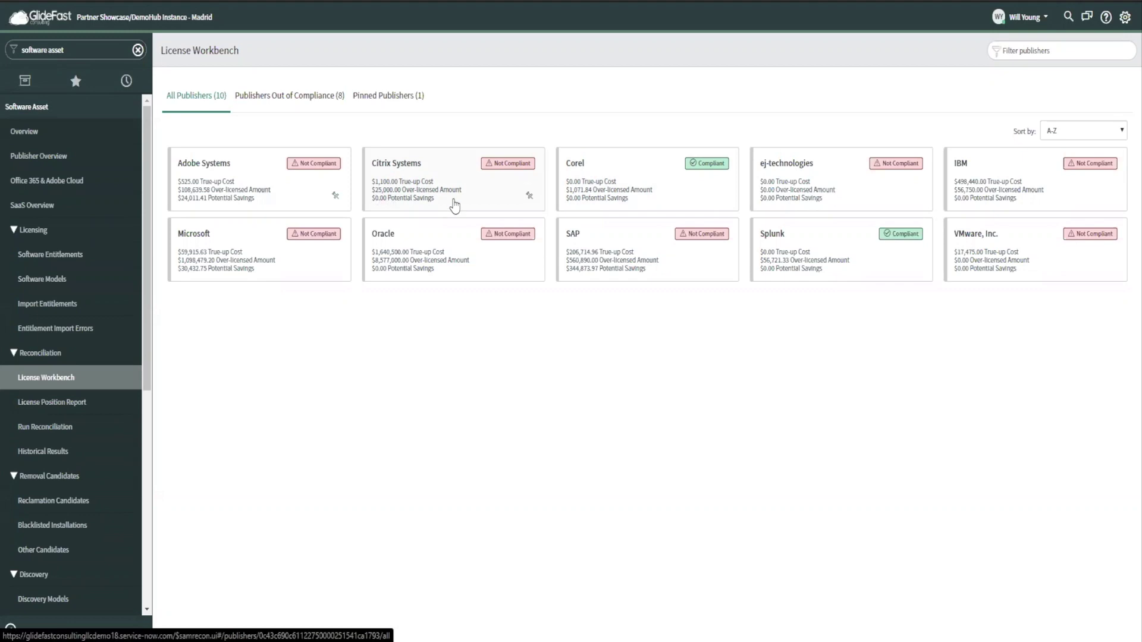
# - Open Adobe Systems results and select Acrobat 9.0 Professional, noting User Subscription's 20 rights owned
pyautogui.click(238, 185)
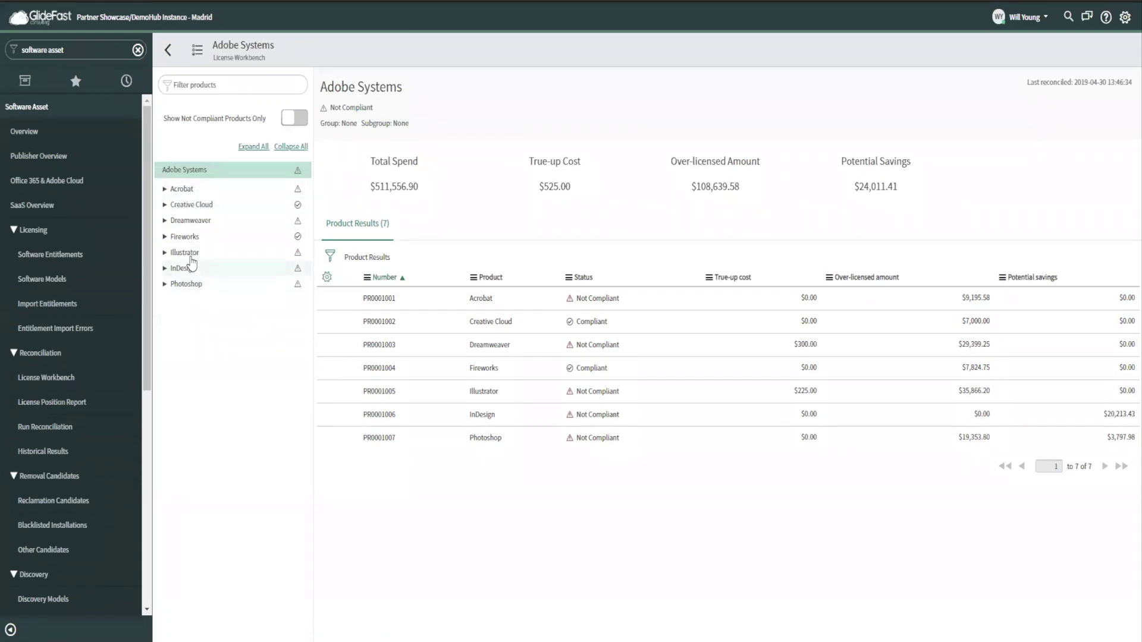
pyautogui.click(165, 189)
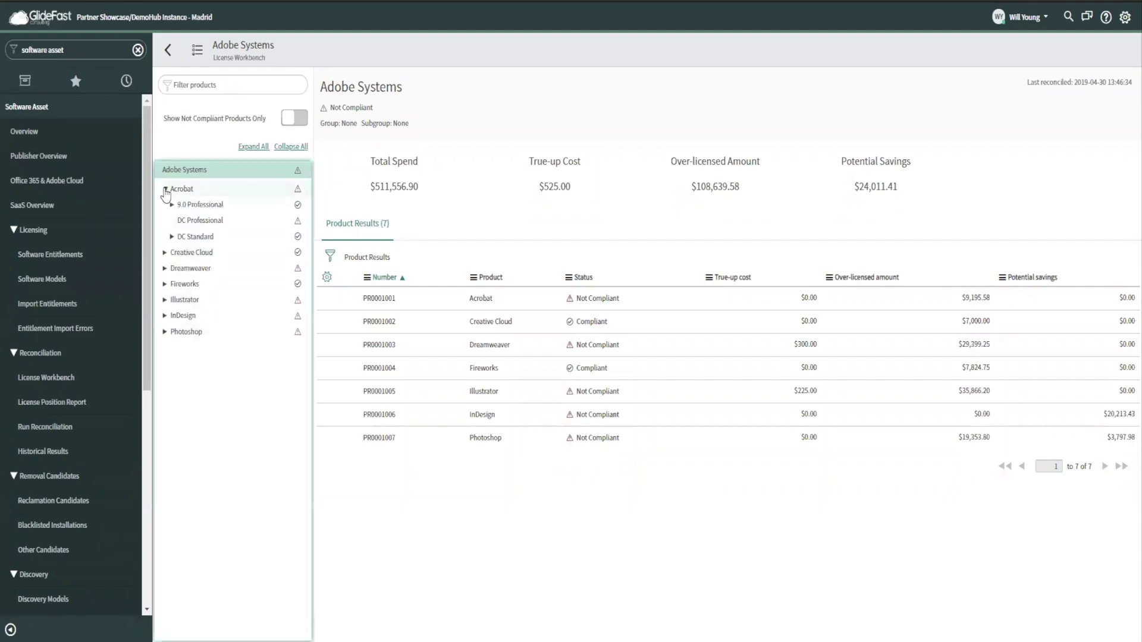
pyautogui.click(204, 206)
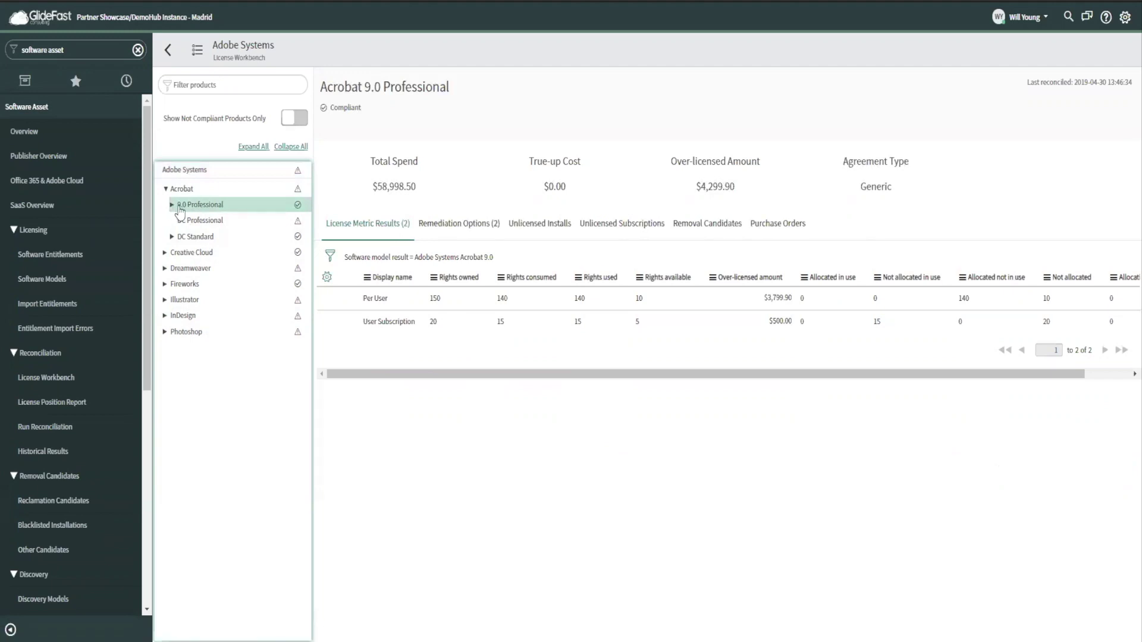
pyautogui.moveTo(439, 322); pyautogui.dragTo(433, 323)
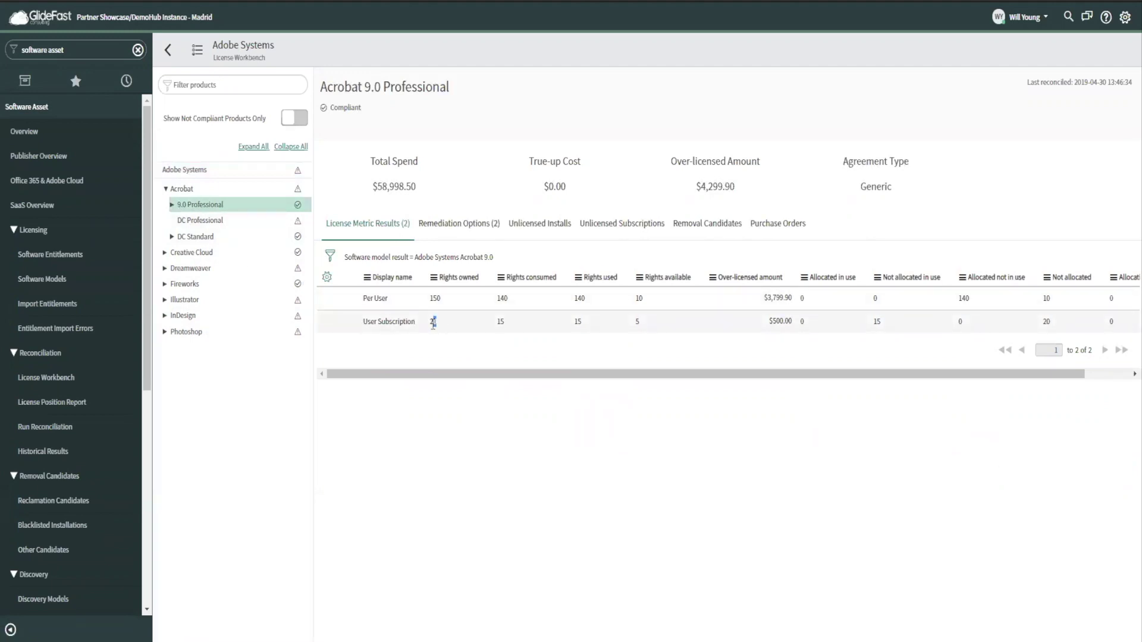
pyautogui.doubleClick(432, 322)
pyautogui.press('Tab')
# - Highlight Per User's 150 owned, 140 consumed, 10 available, $3,799.90 over-licensed, and User Subscription's $500.00
pyautogui.moveTo(440, 298); pyautogui.dragTo(429, 299)
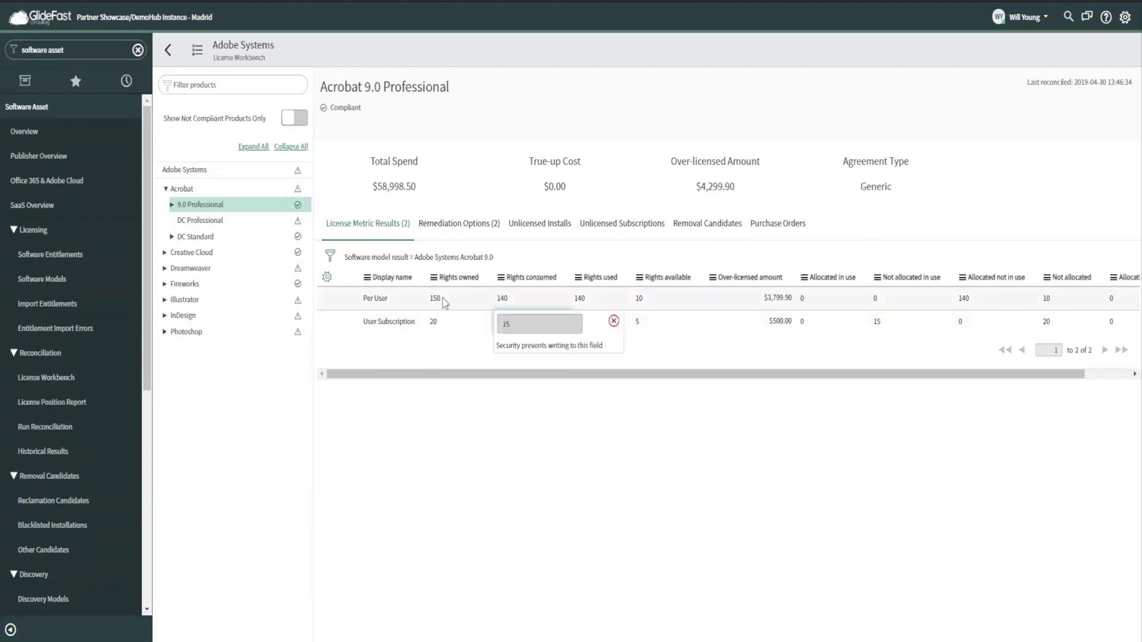
pyautogui.doubleClick(429, 300)
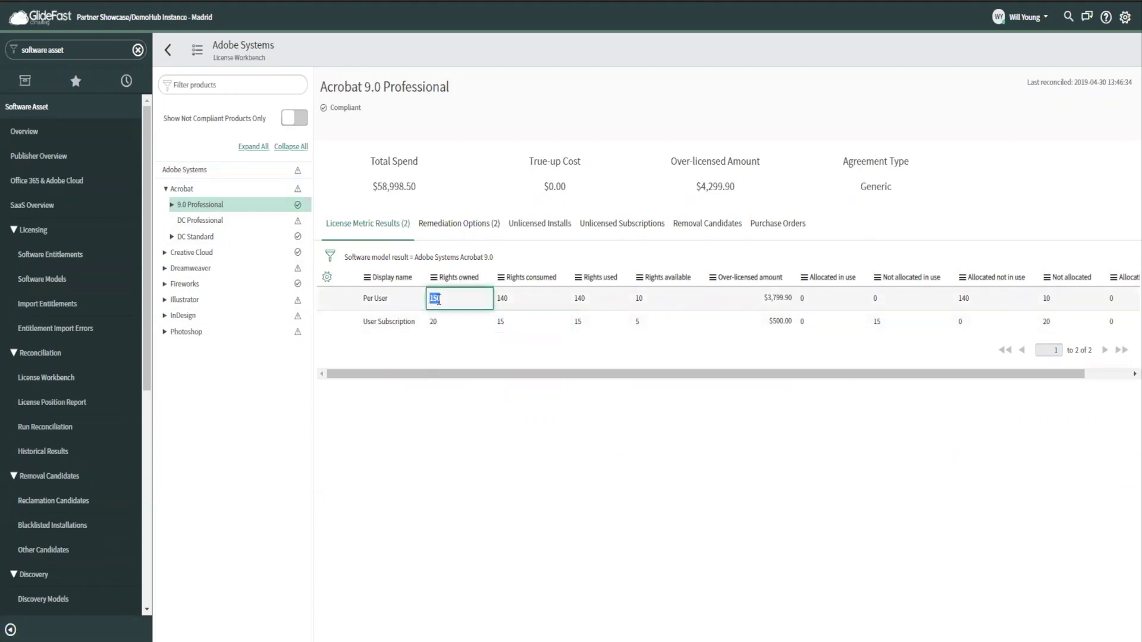
pyautogui.doubleClick(503, 299)
pyautogui.moveTo(518, 299); pyautogui.dragTo(496, 300)
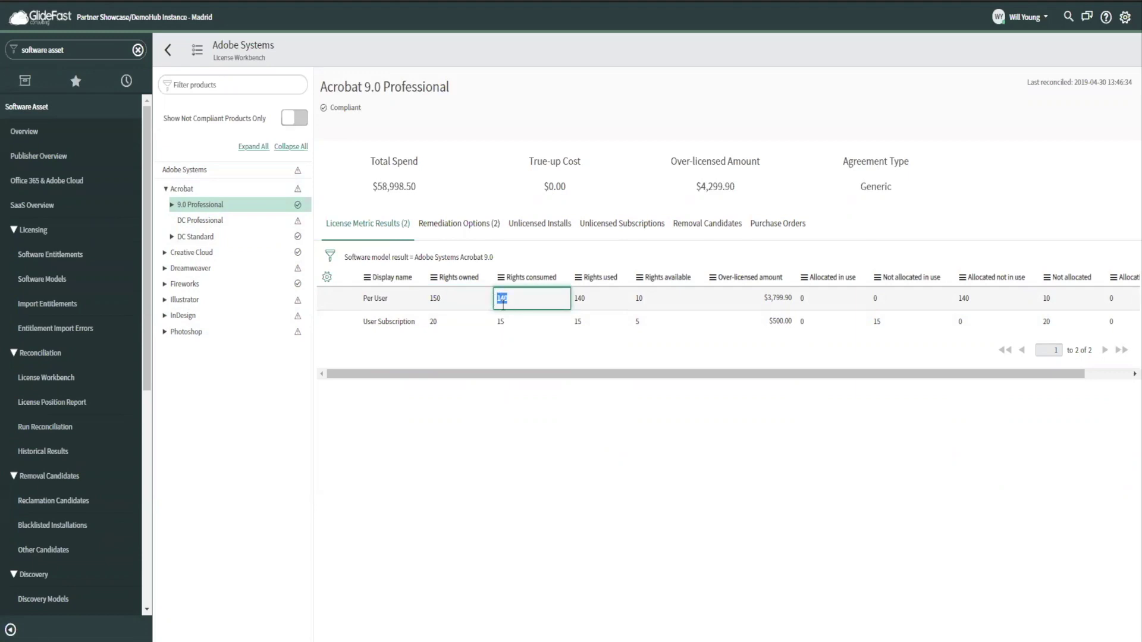
pyautogui.moveTo(648, 299); pyautogui.dragTo(629, 324)
pyautogui.moveTo(767, 298); pyautogui.dragTo(791, 296)
pyautogui.click(792, 297)
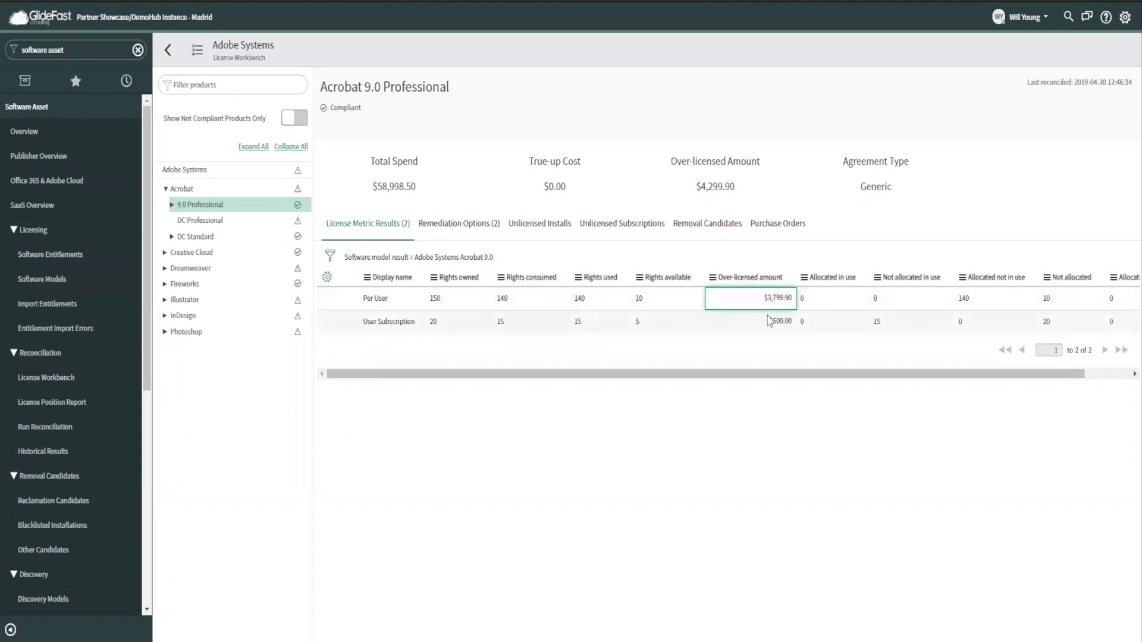
pyautogui.moveTo(793, 321); pyautogui.dragTo(769, 321)
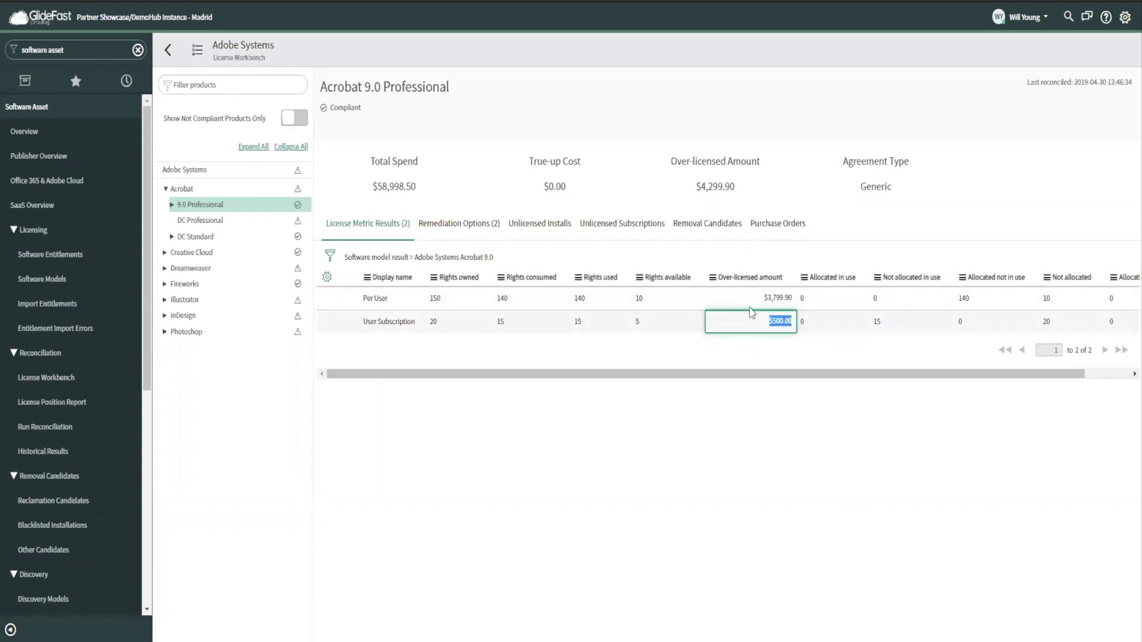
pyautogui.click(771, 321)
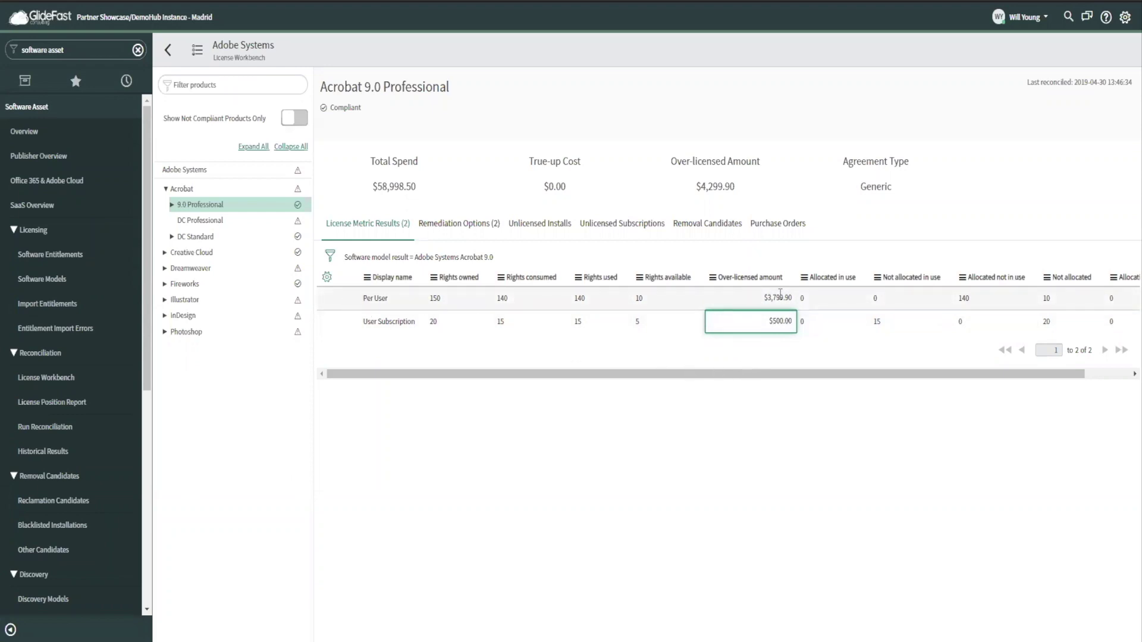
pyautogui.doubleClick(429, 300)
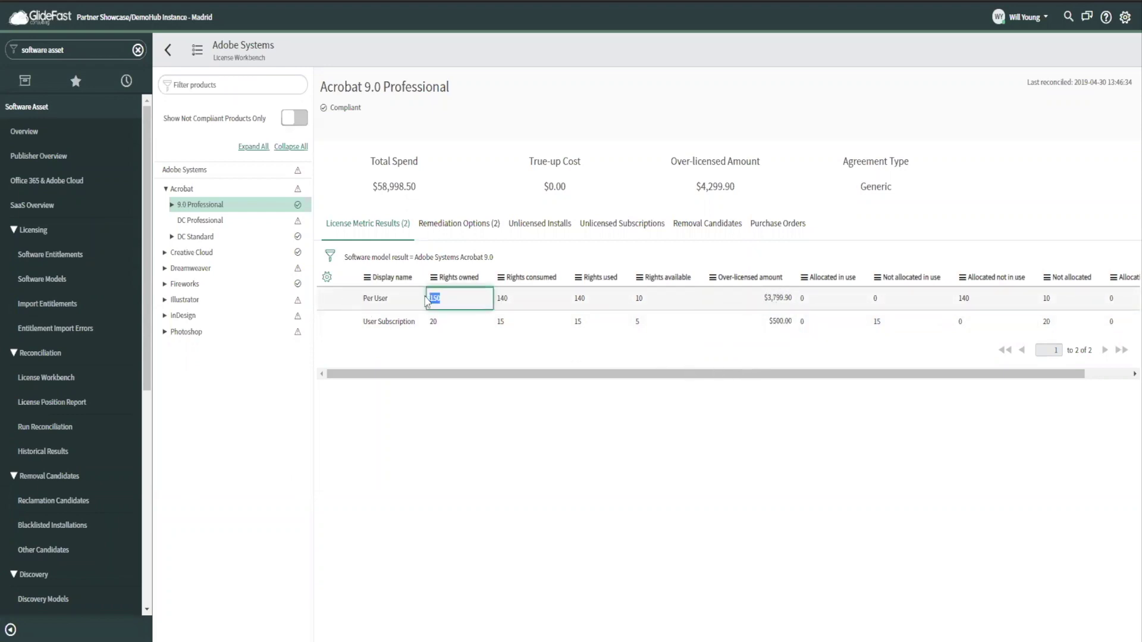
pyautogui.doubleClick(512, 298)
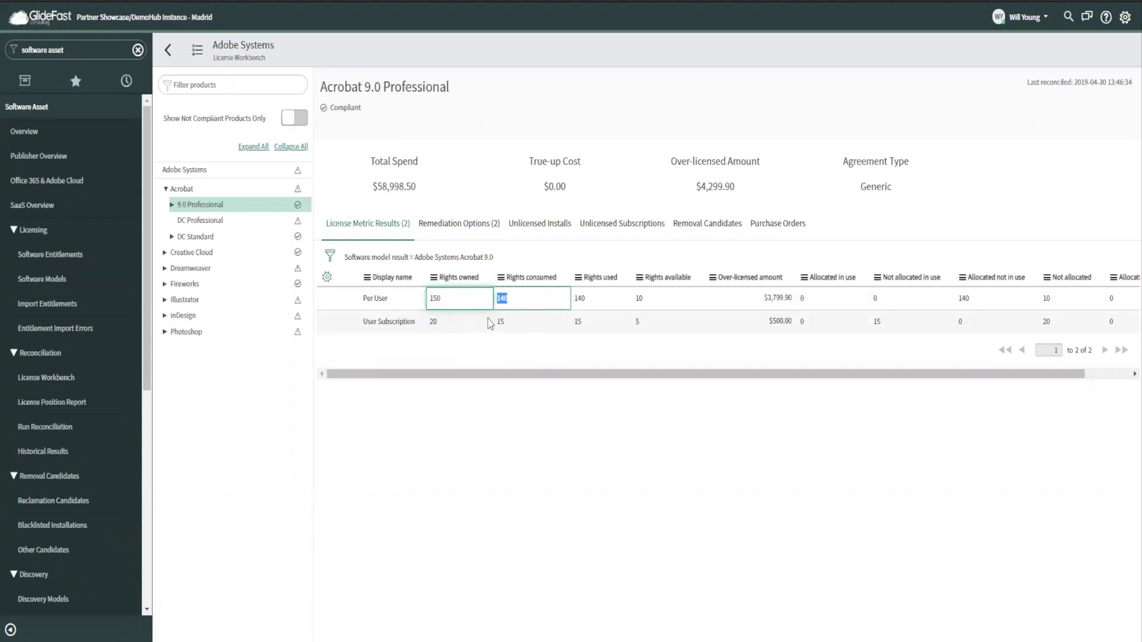
# - Review the Remove Allocations (140 Per User) and Create Allocations (15 User Subscription) remediations
pyautogui.click(539, 227)
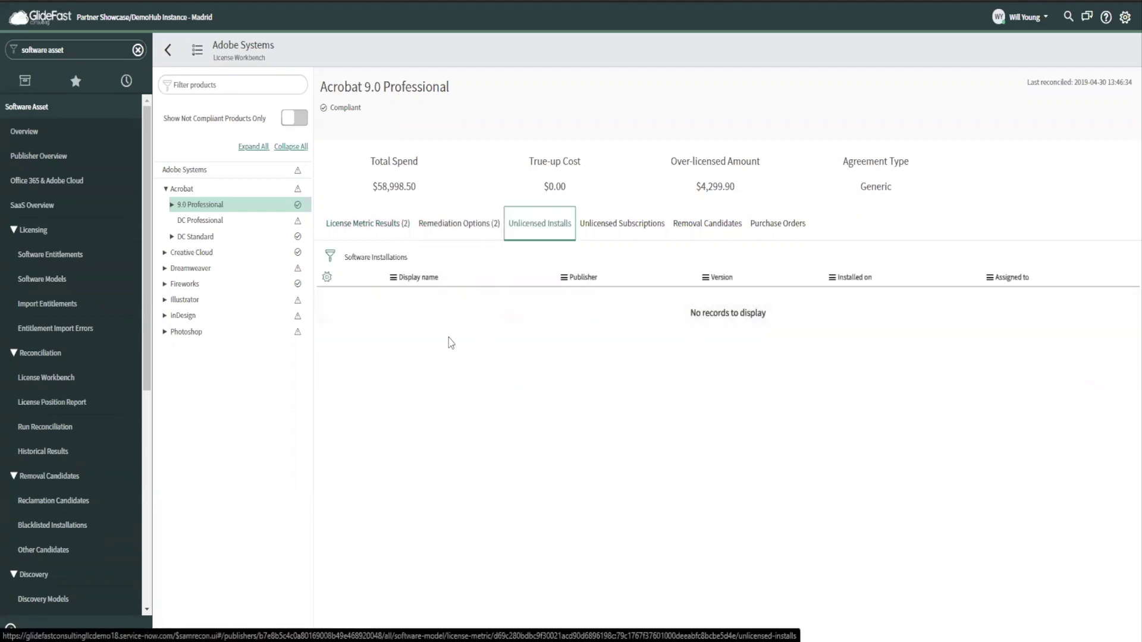
pyautogui.click(469, 225)
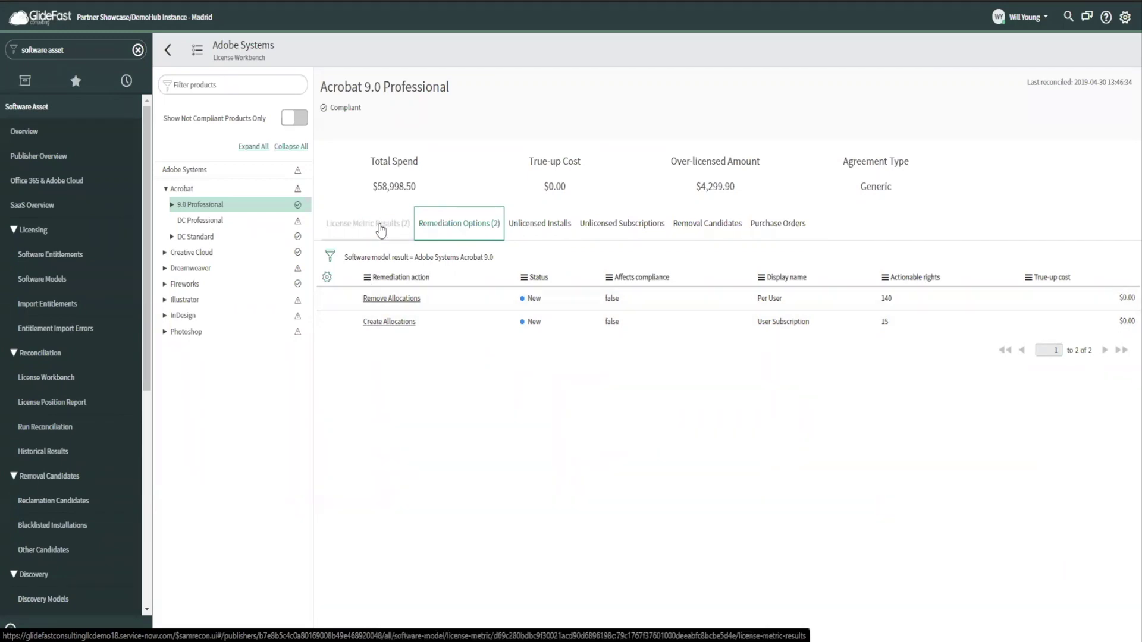
pyautogui.click(407, 224)
pyautogui.click(426, 226)
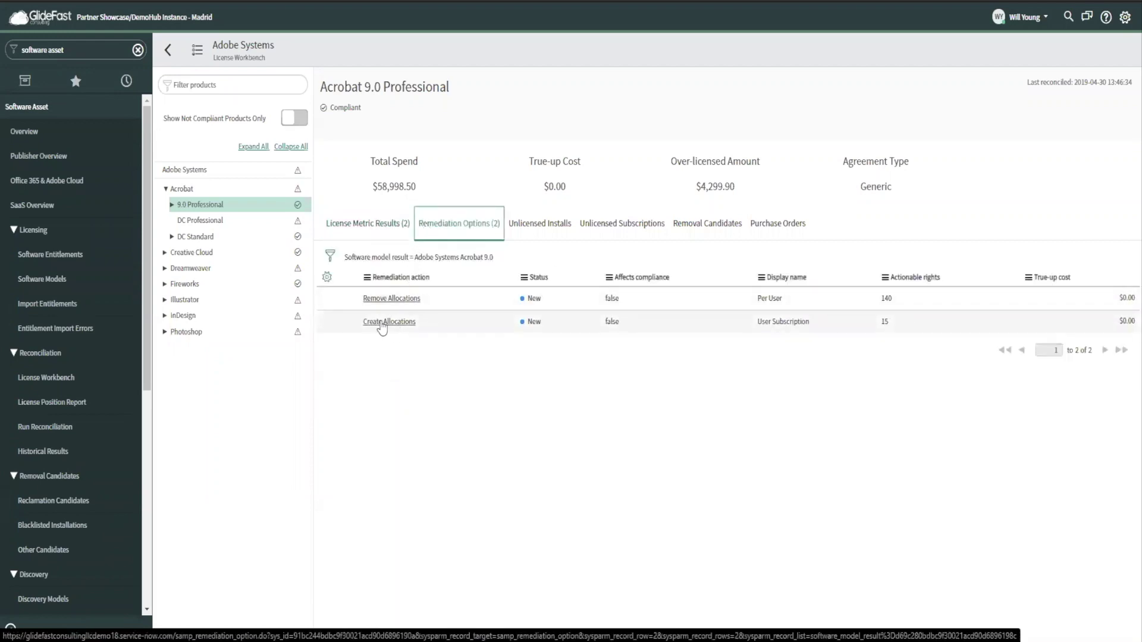
pyautogui.doubleClick(884, 321)
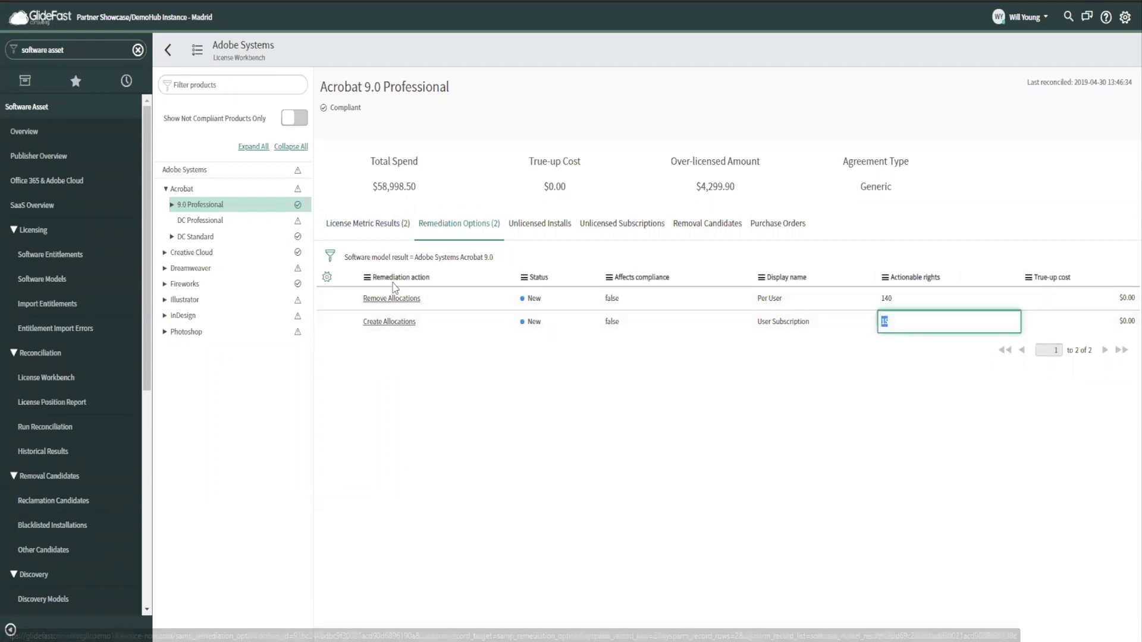
# - Open Creative Cloud's User Subscription results and scroll through the 400 owned, 380 used rights and consuming users
pyautogui.click(221, 220)
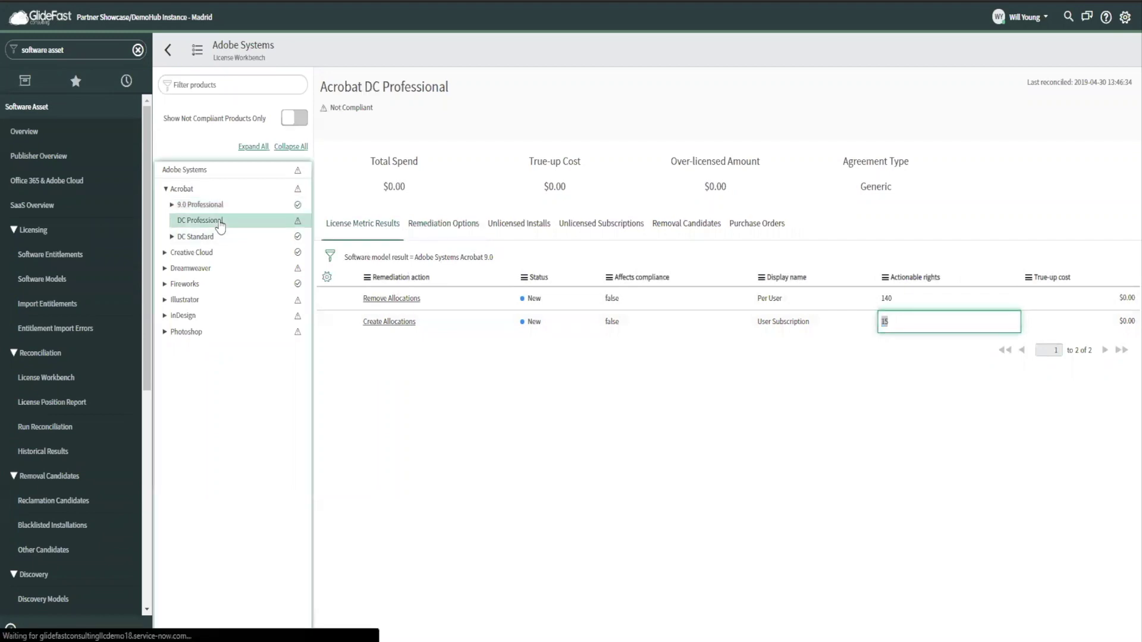
pyautogui.click(165, 252)
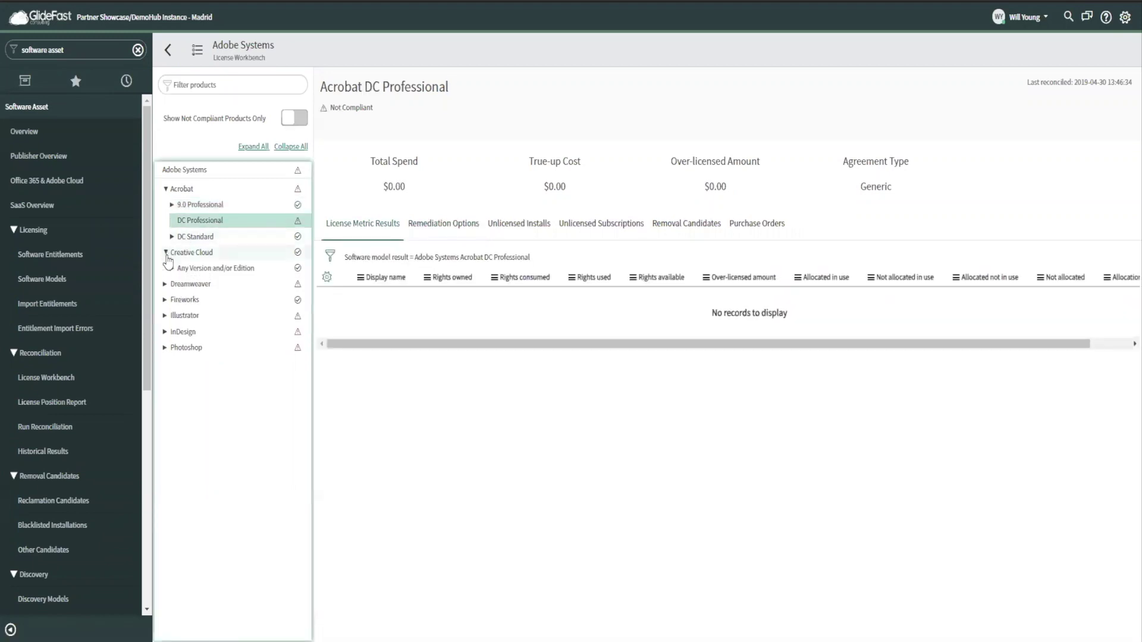
pyautogui.click(172, 268)
pyautogui.click(211, 285)
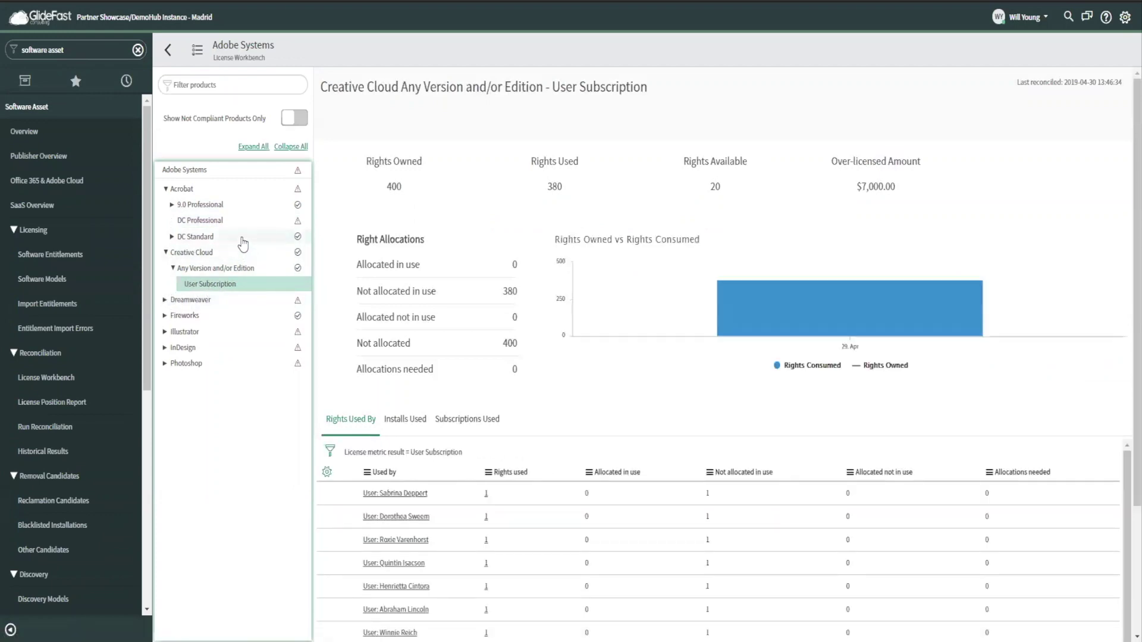
pyautogui.scroll(-2, 620, 413)
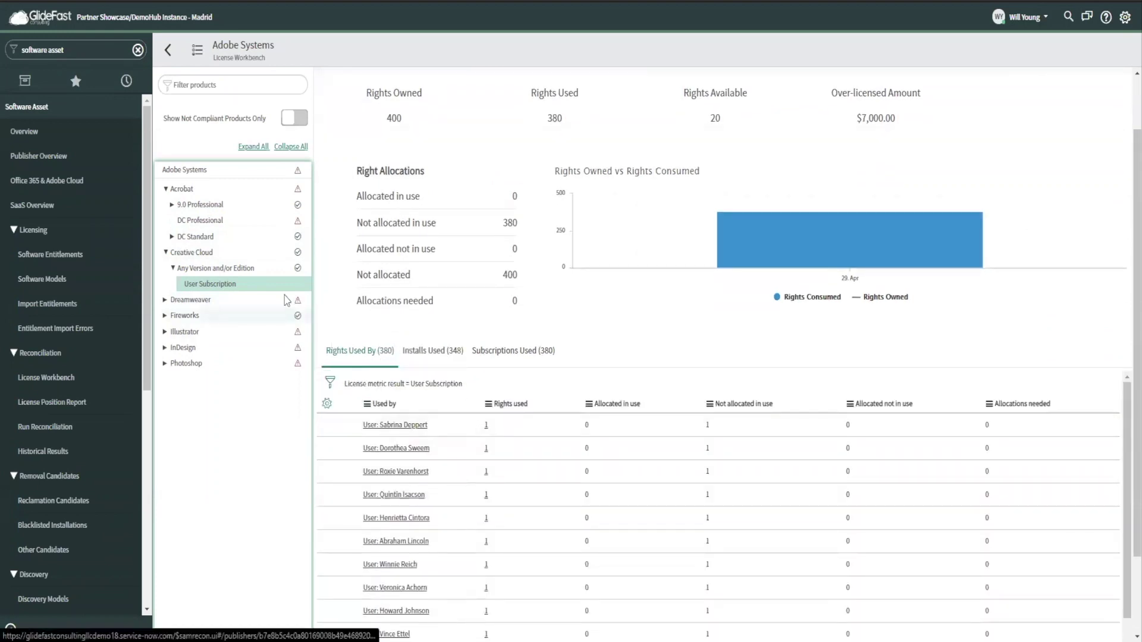
pyautogui.scroll(-3, 408, 552)
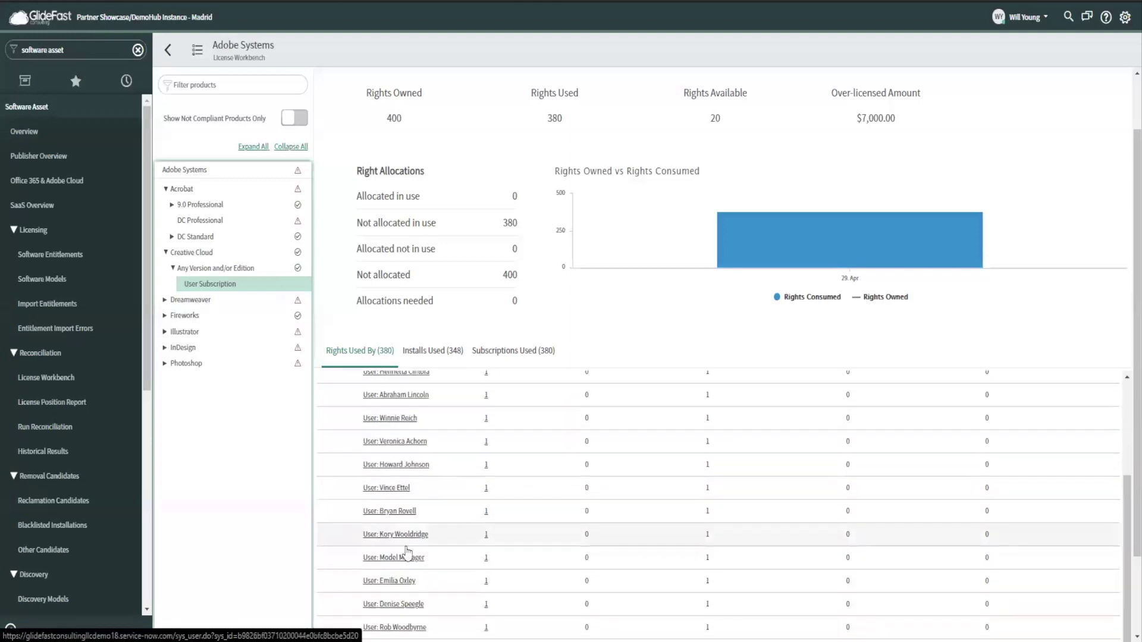
pyautogui.scroll(-3, 408, 551)
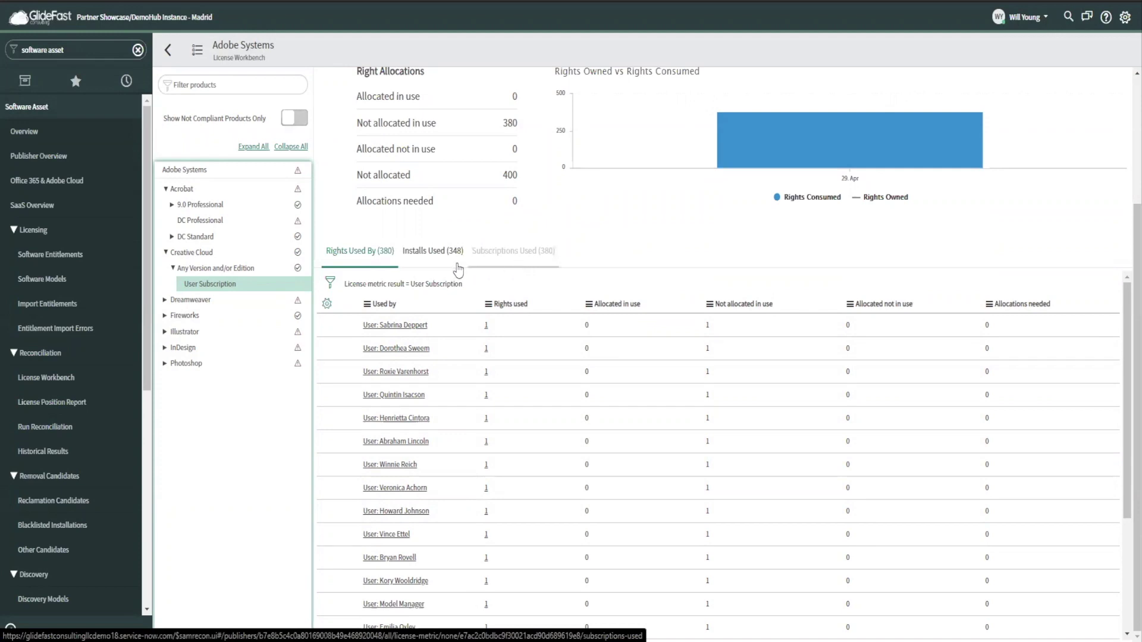
# - Switch among the Installs Used, Subscriptions Used and Rights Used By lists, ending on the 348 installs
pyautogui.click(427, 261)
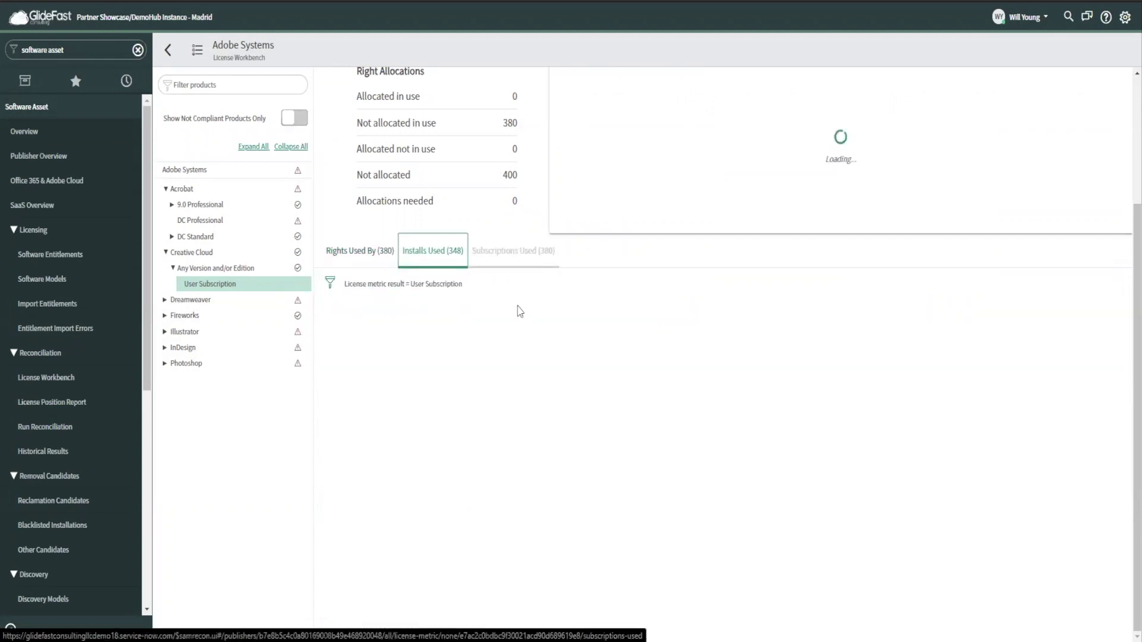
pyautogui.click(546, 398)
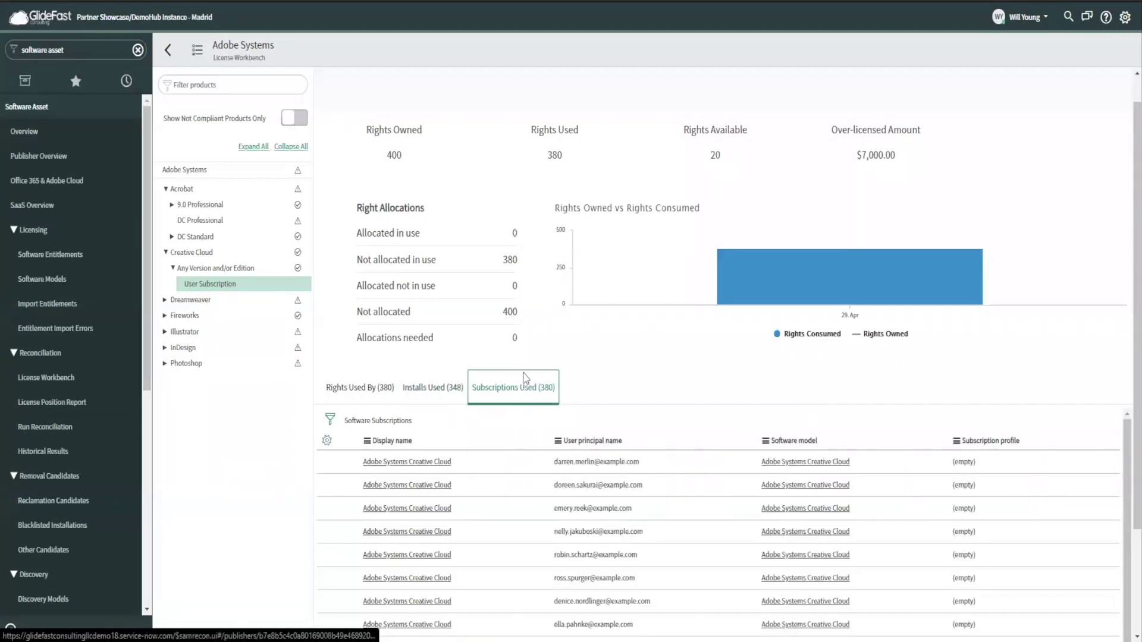
pyautogui.scroll(-1, 527, 379)
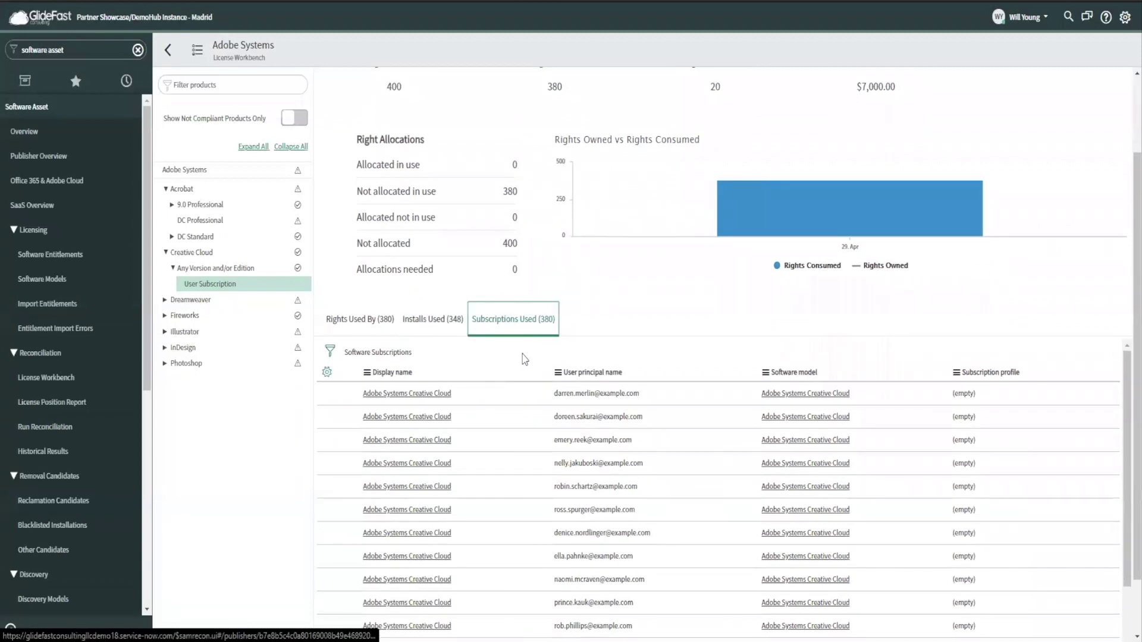
pyautogui.click(447, 327)
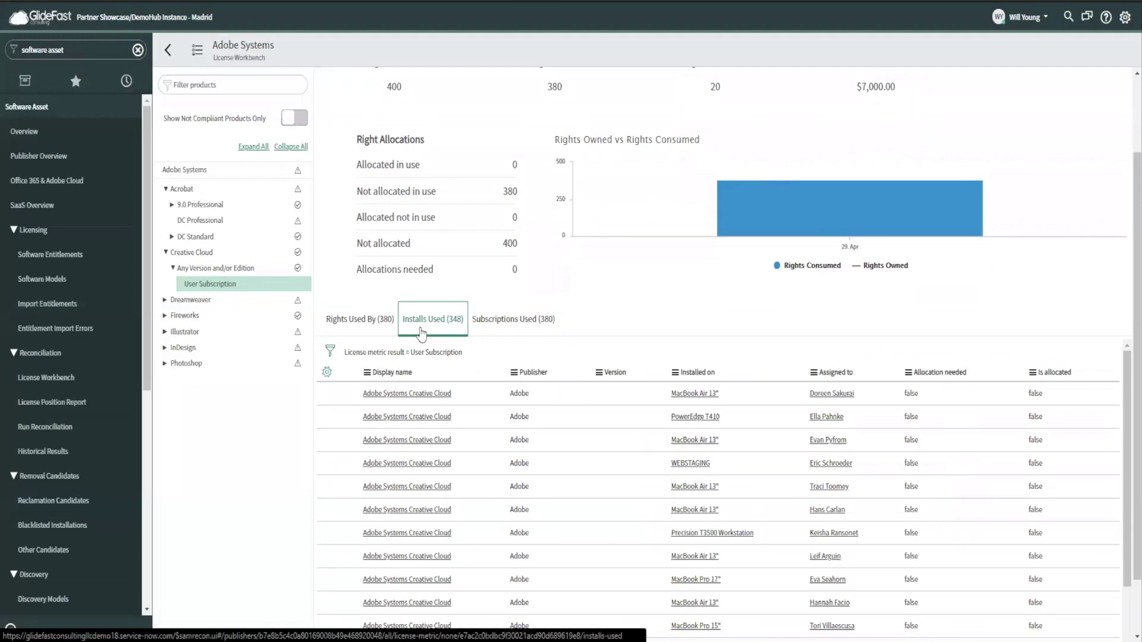
pyautogui.click(381, 324)
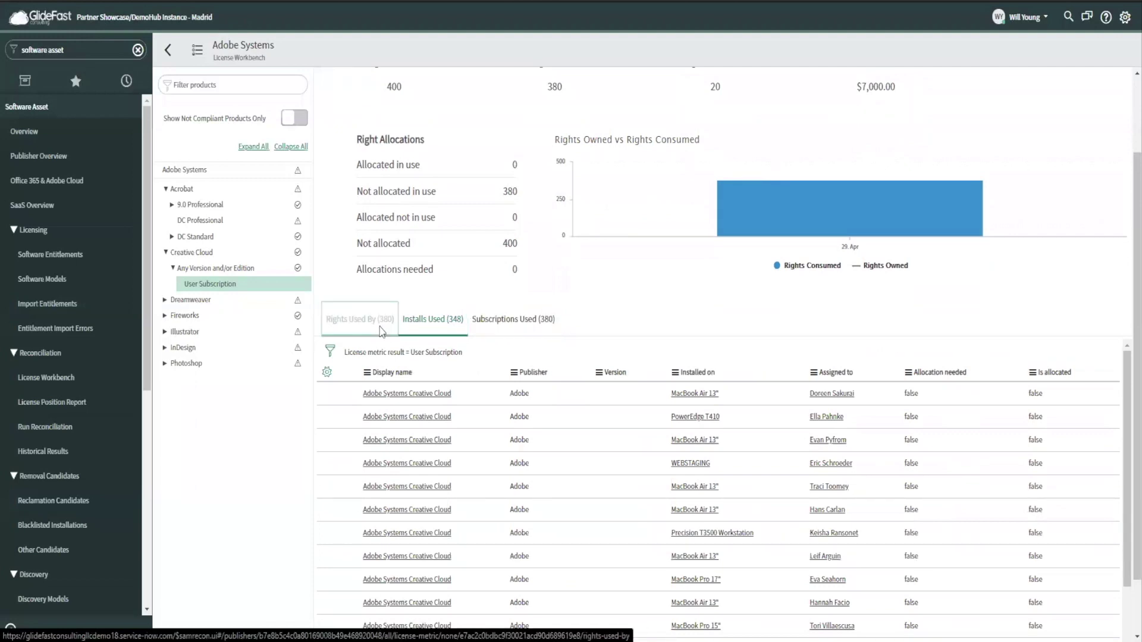
pyautogui.click(453, 330)
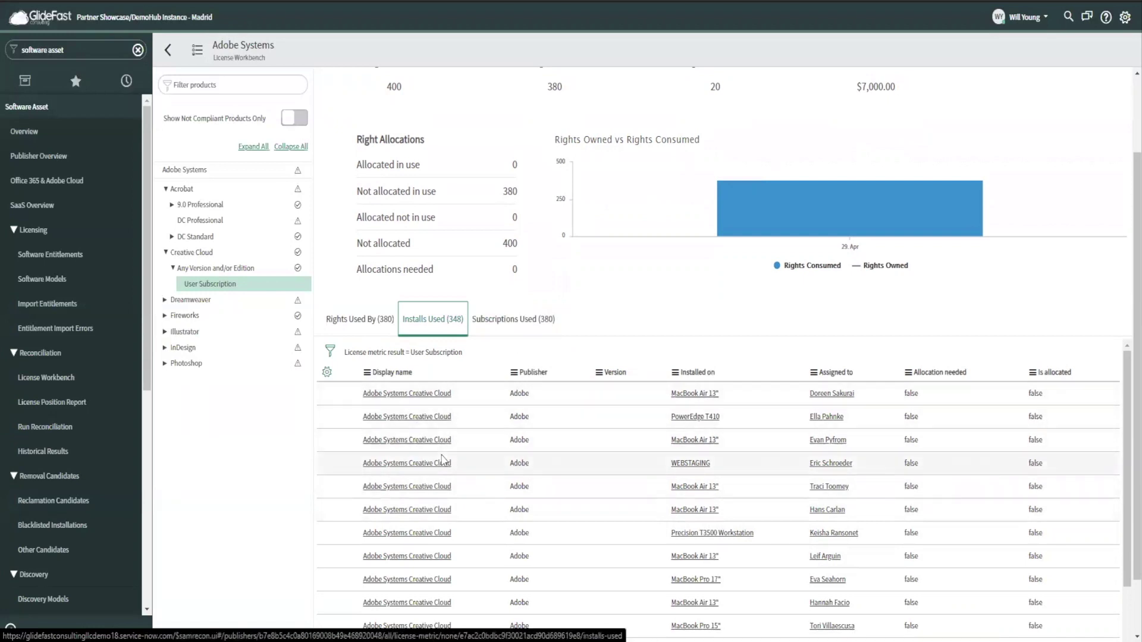
# - Open the Publisher Overview analytics dashboard, scroll through it, and view the Oracle publisher figures
pyautogui.click(41, 156)
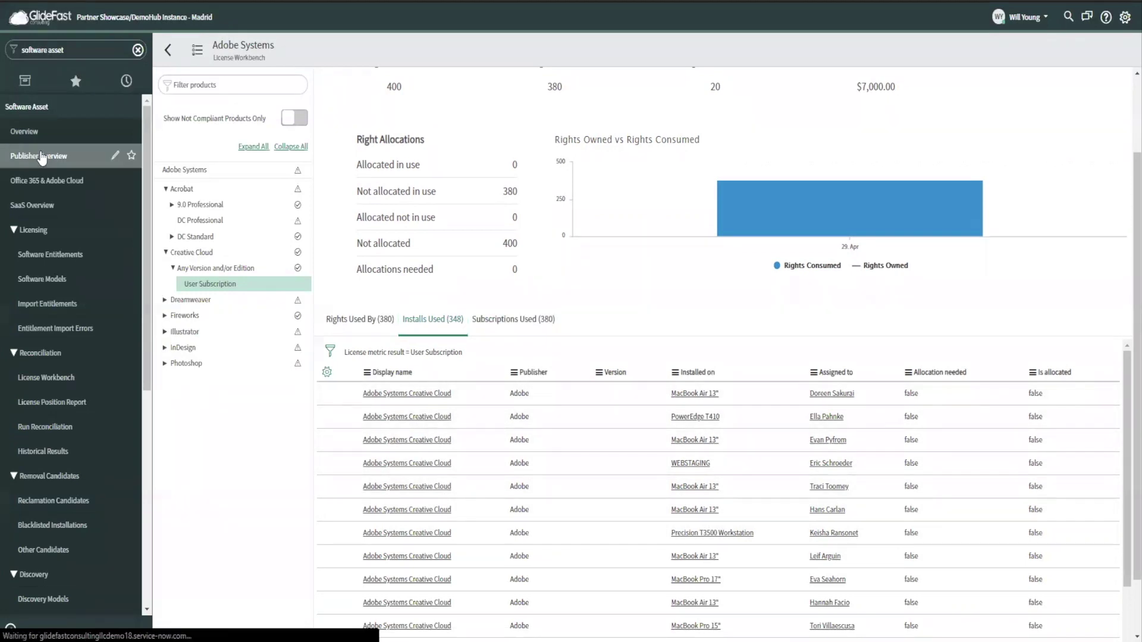
pyautogui.scroll(-2, 57, 361)
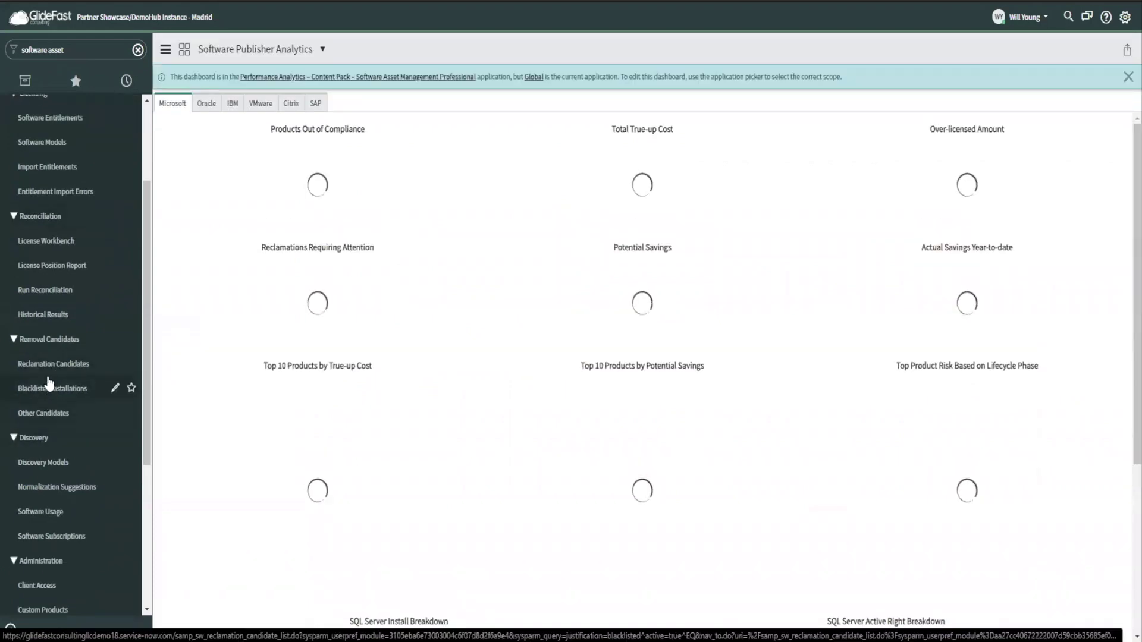
pyautogui.scroll(-1, 59, 419)
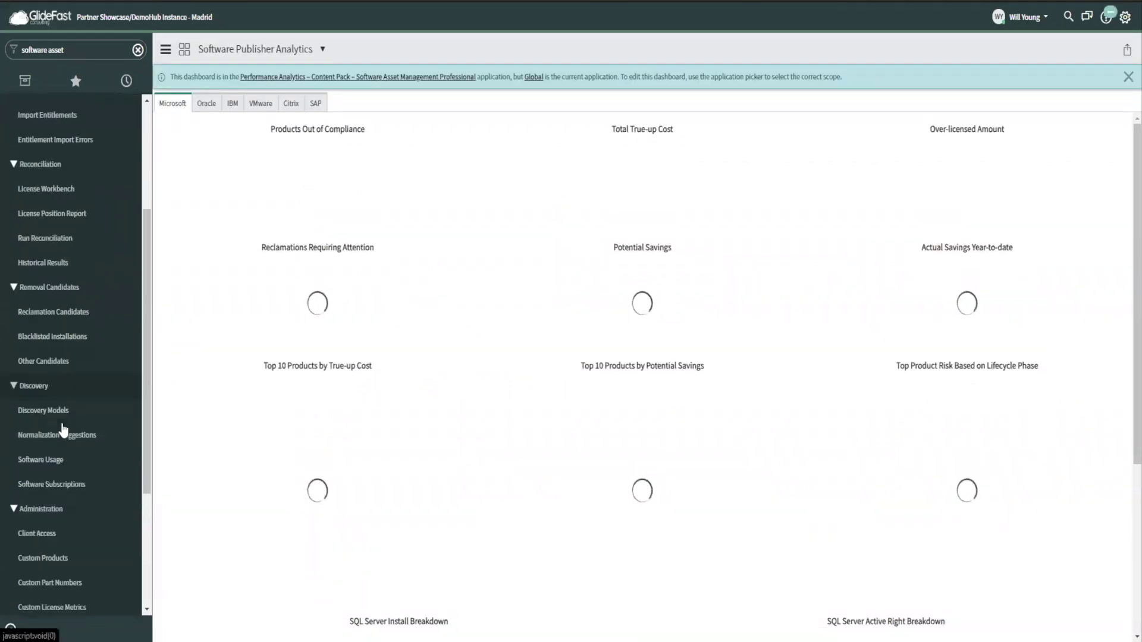
pyautogui.scroll(-3, 53, 429)
pyautogui.scroll(8, 56, 437)
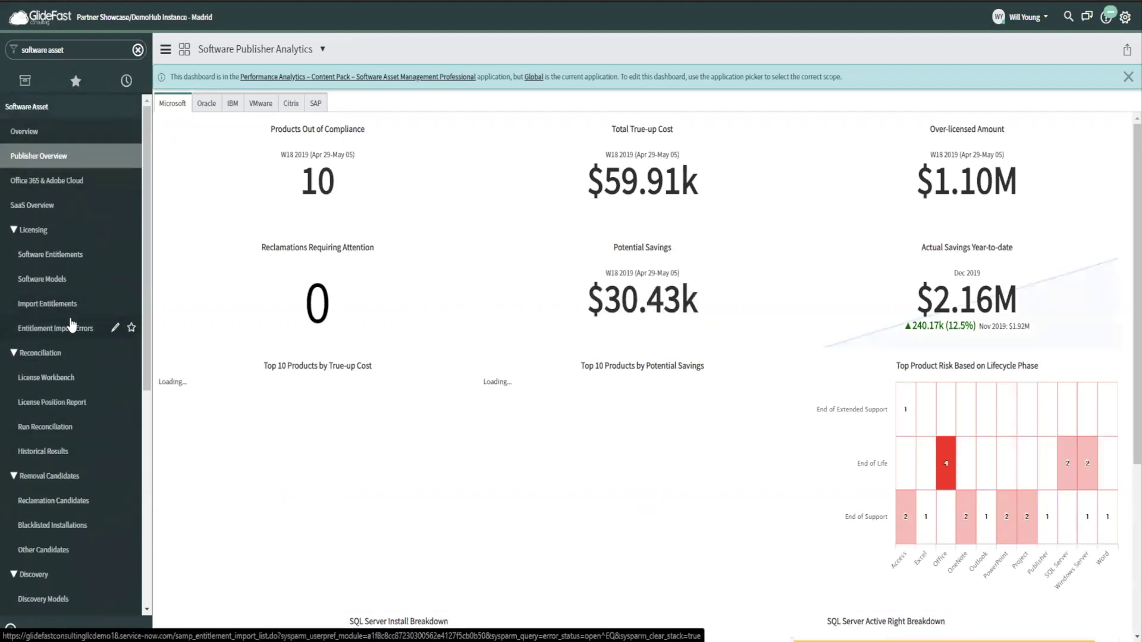
pyautogui.click(202, 105)
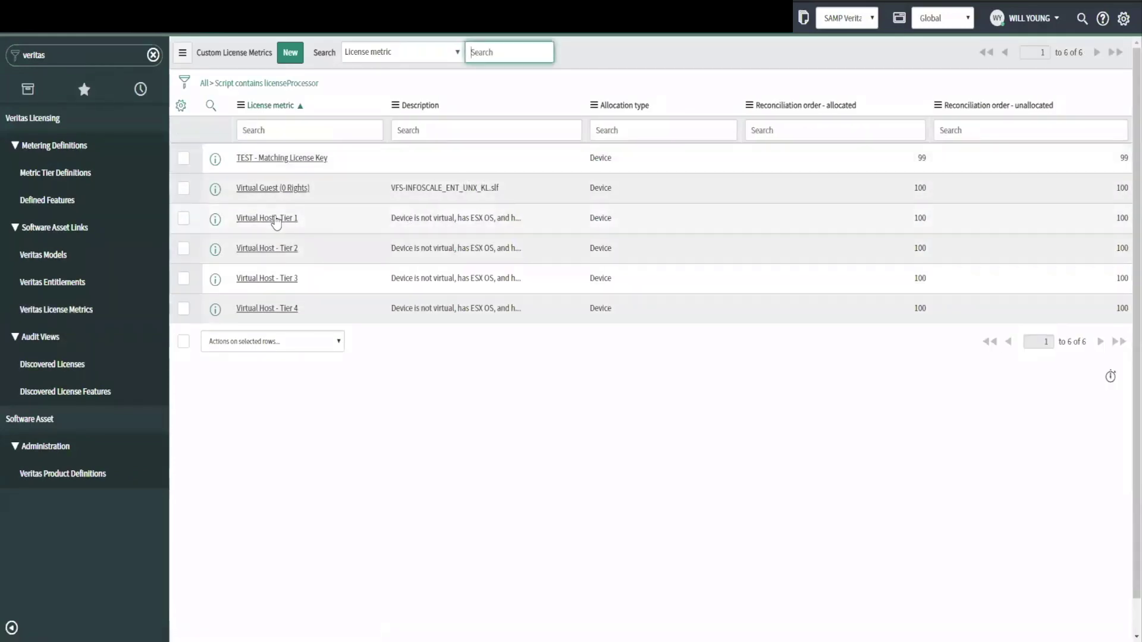
# - Open the Virtual Host - Tier 1 metric and highlight its Device allocation type and getRights encoded query
pyautogui.click(267, 218)
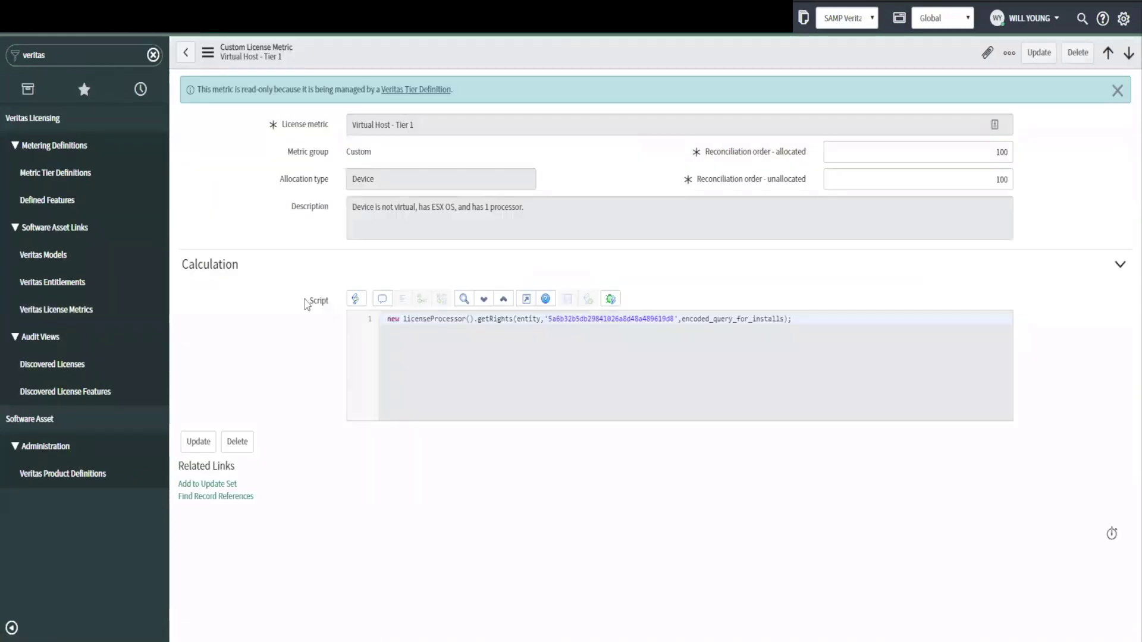
pyautogui.tripleClick(311, 182)
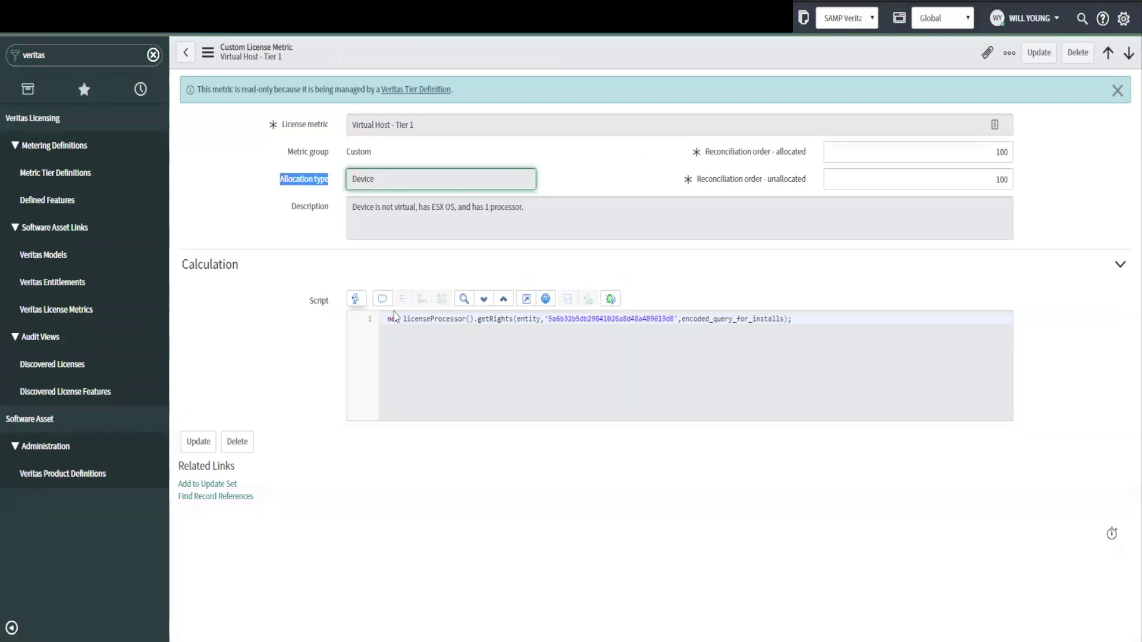
pyautogui.click(530, 321)
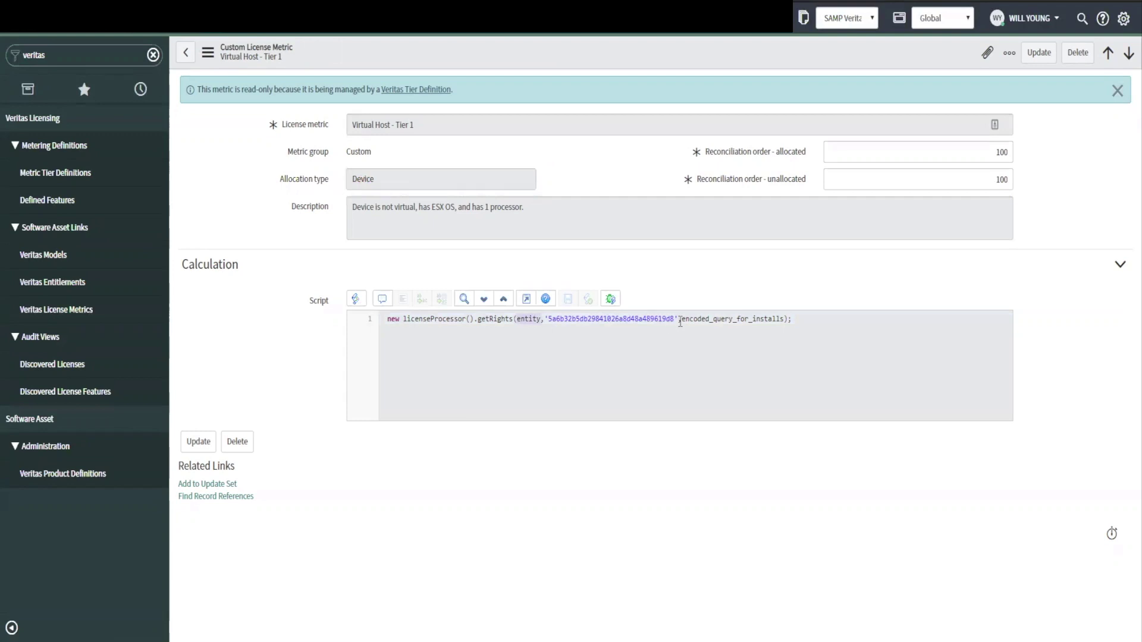
pyautogui.moveTo(682, 323); pyautogui.dragTo(788, 325)
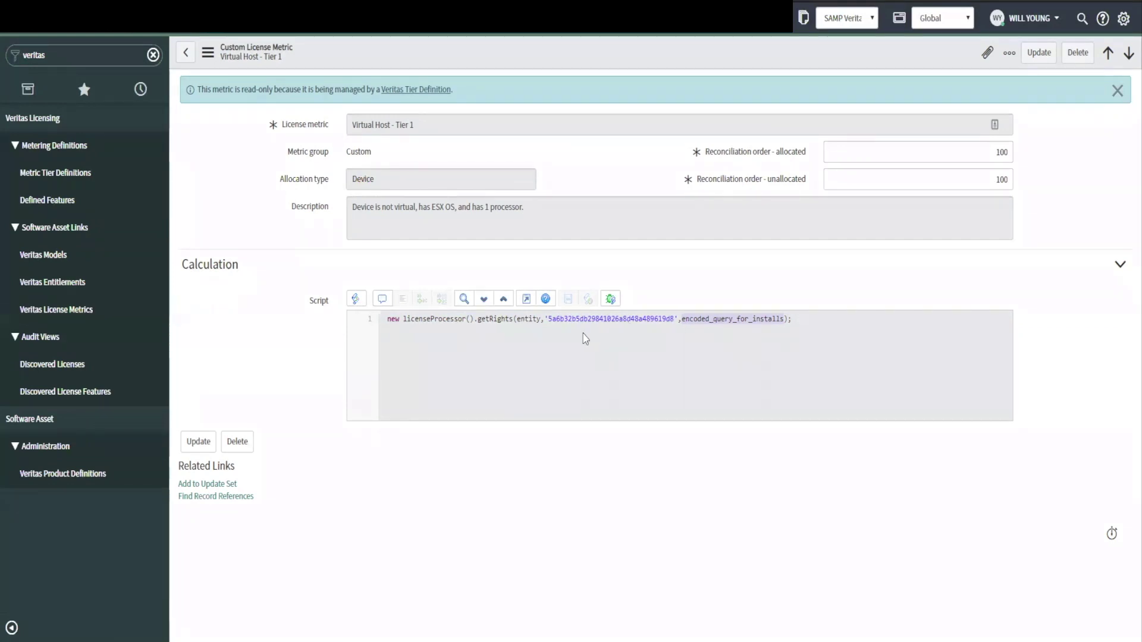
# - Place the caret at the end of the script line, then go to Metric Tier Definitions
pyautogui.click(415, 345)
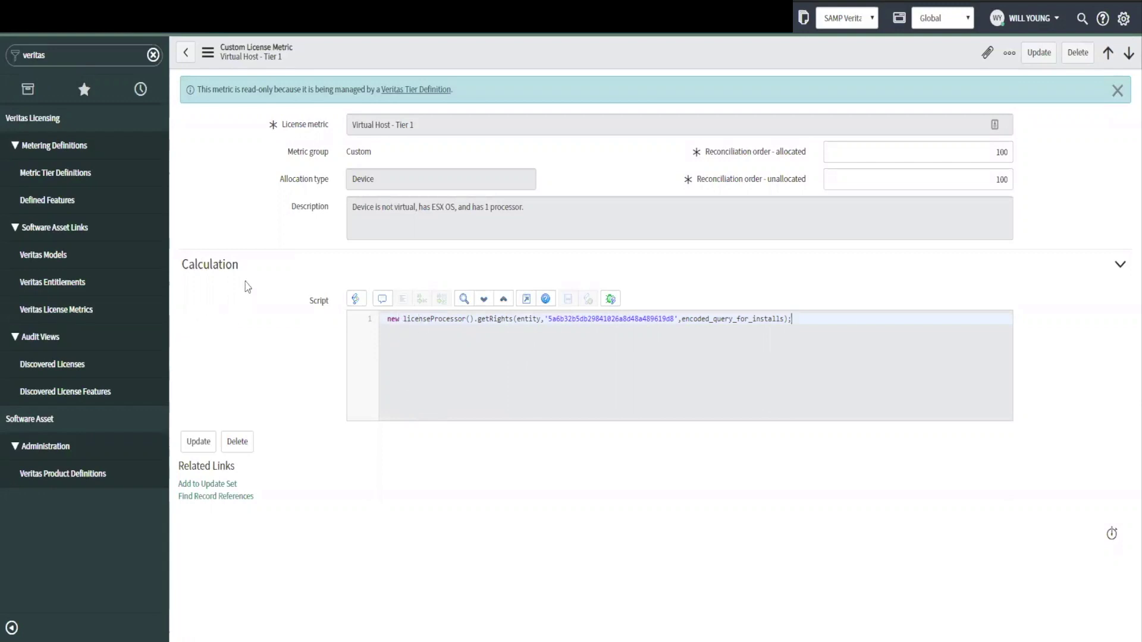
pyautogui.click(73, 171)
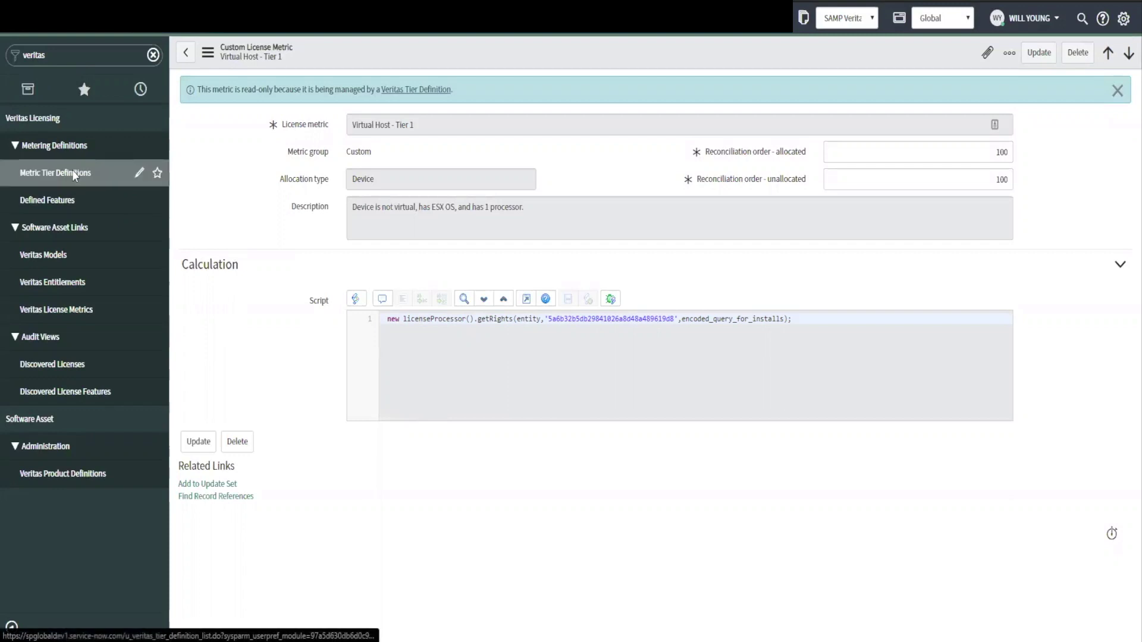